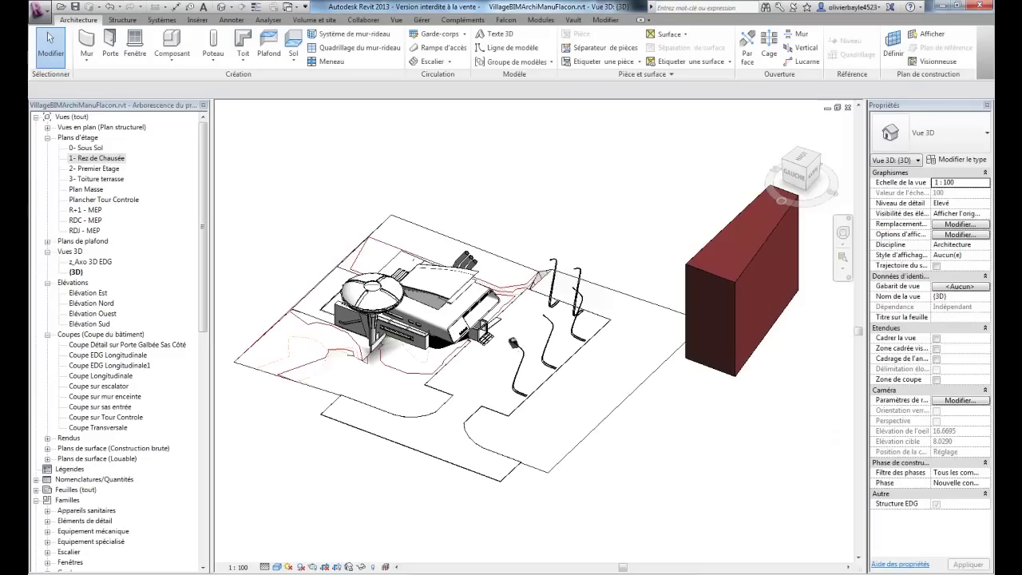
# - Start the Falcon wind tunnel simulation on the 3D view of the building and the red mass
pyautogui.moveTo(418, 180)
pyautogui.keyDown('shift'); pyautogui.mouseDown(button='middle')
pyautogui.moveTo(577, 212)
pyautogui.moveTo(318, 149)
pyautogui.moveTo(360, 175)
pyautogui.moveTo(414, 182)
pyautogui.mouseUp(button='middle'); pyautogui.keyUp('shift')
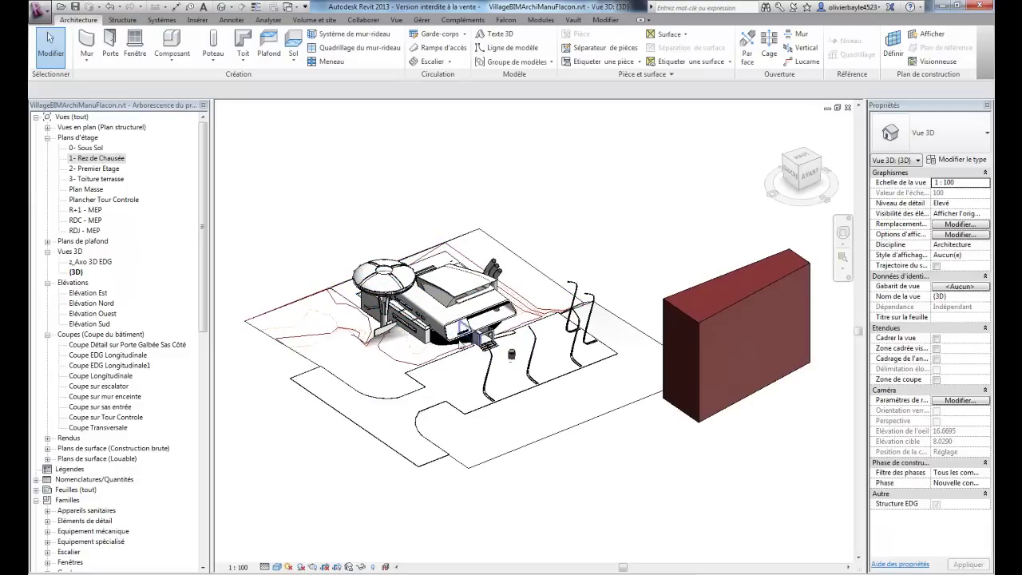
pyautogui.keyDown('shift'); pyautogui.moveTo(321, 268); pyautogui.dragTo(384, 461, button='middle'); pyautogui.keyUp('shift')
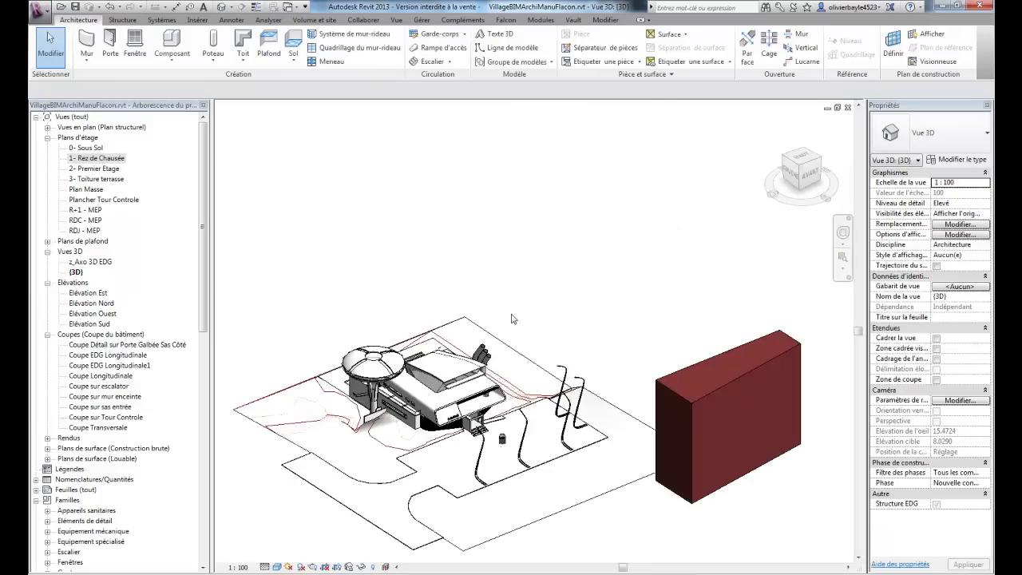
pyautogui.moveTo(506, 287); pyautogui.dragTo(515, 230, button='middle')
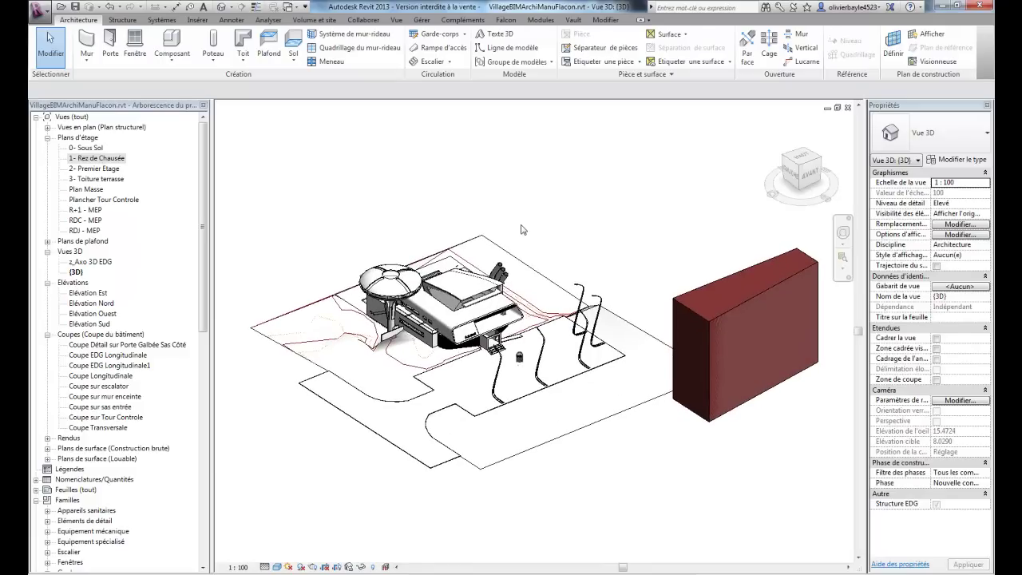
pyautogui.click(505, 20)
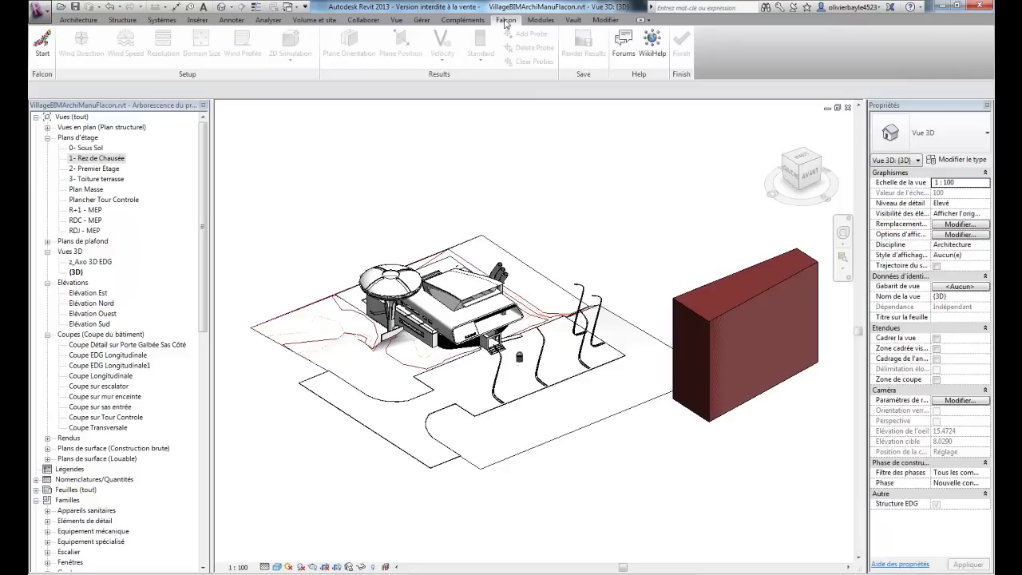
pyautogui.click(37, 56)
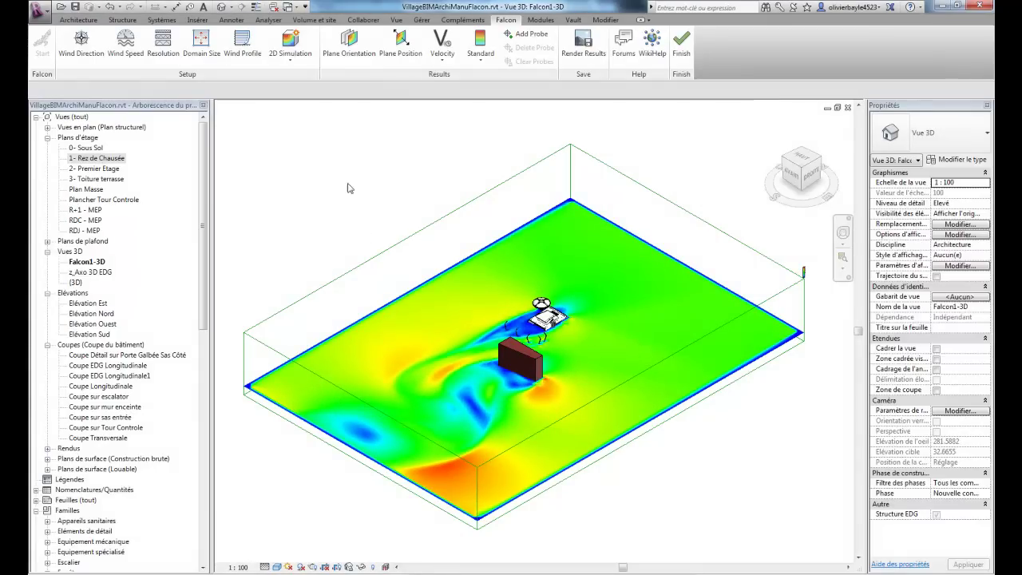
# - Set the simulation's wind direction to about 135.43°, working in a north-up plan view
pyautogui.keyDown('shift'); pyautogui.moveTo(352, 236); pyautogui.dragTo(354, 252, button='middle'); pyautogui.keyUp('shift')
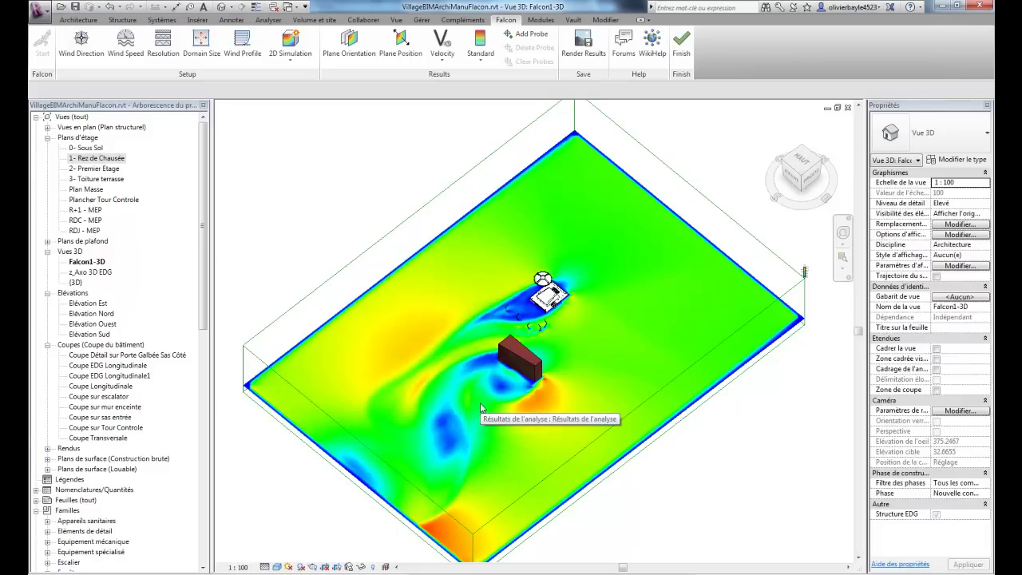
pyautogui.click(802, 162)
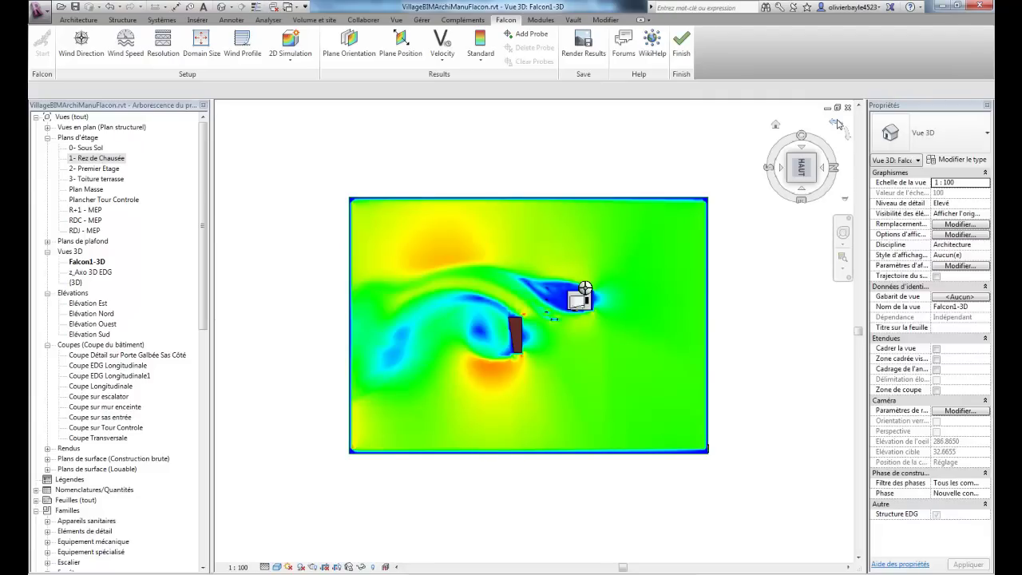
pyautogui.click(836, 122)
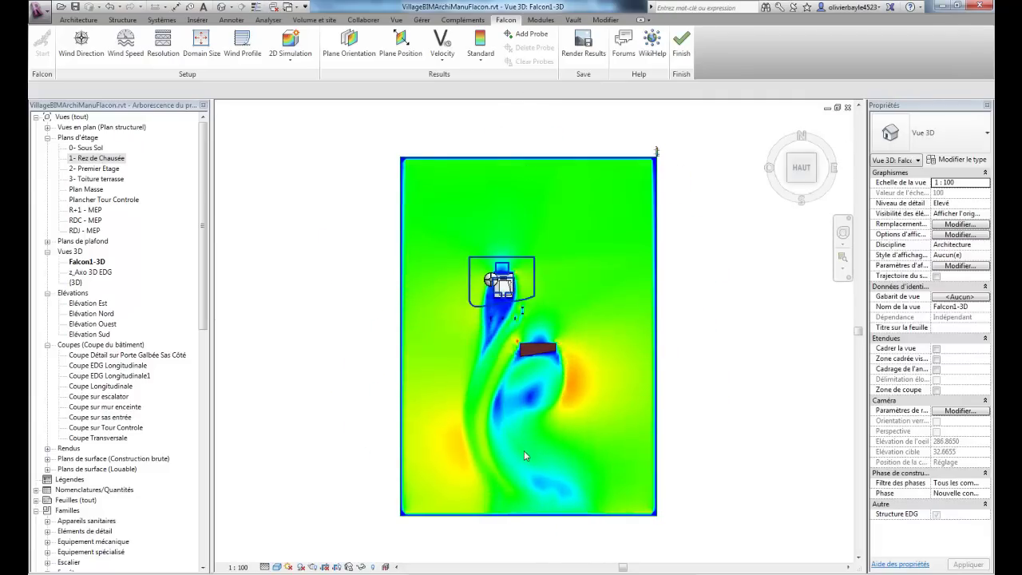
pyautogui.click(80, 41)
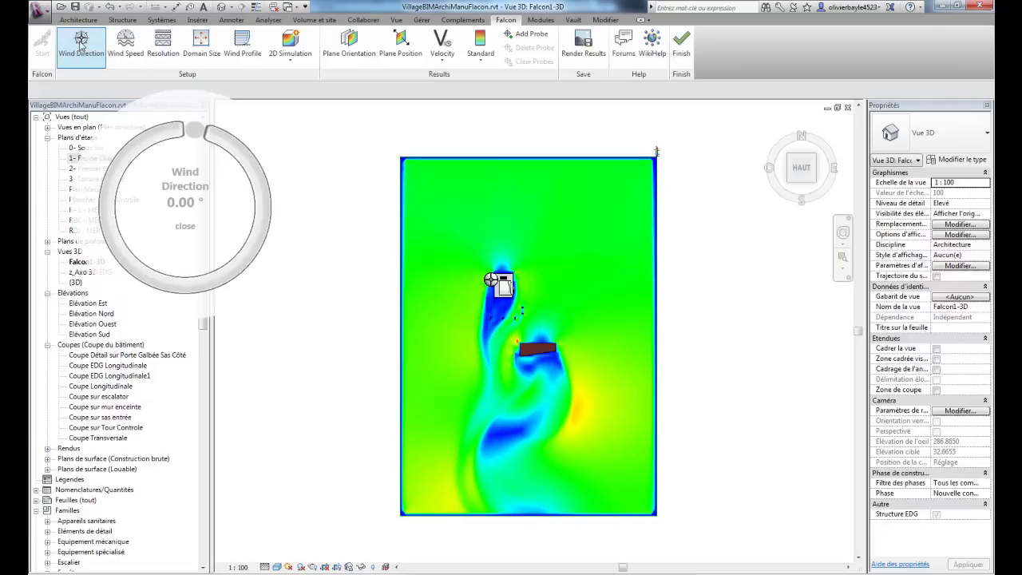
pyautogui.moveTo(199, 132); pyautogui.dragTo(242, 272)
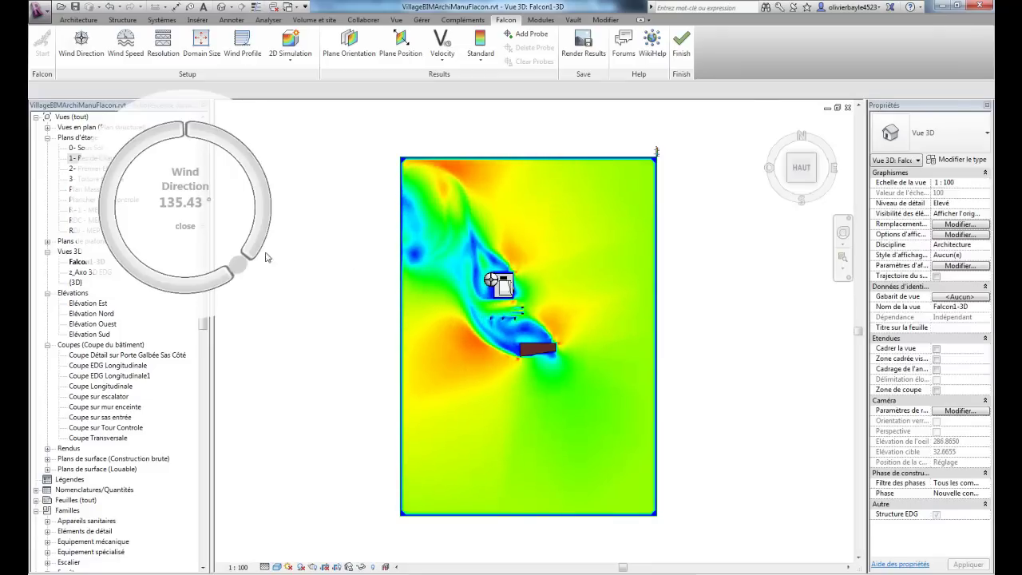
pyautogui.click(186, 228)
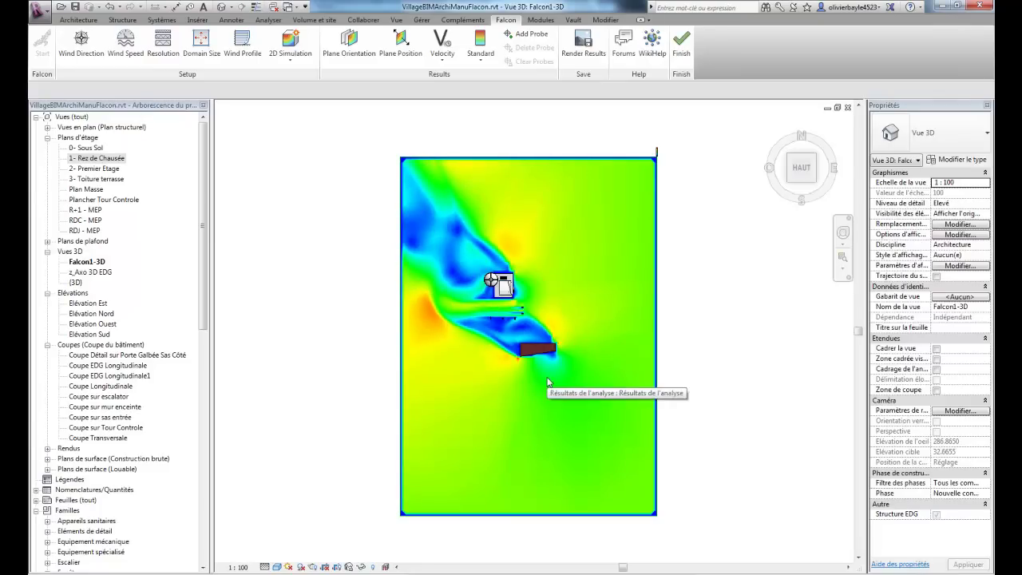
# - Raise the wind speed above 10 m/s and check the domain size settings without altering them
pyautogui.click(132, 53)
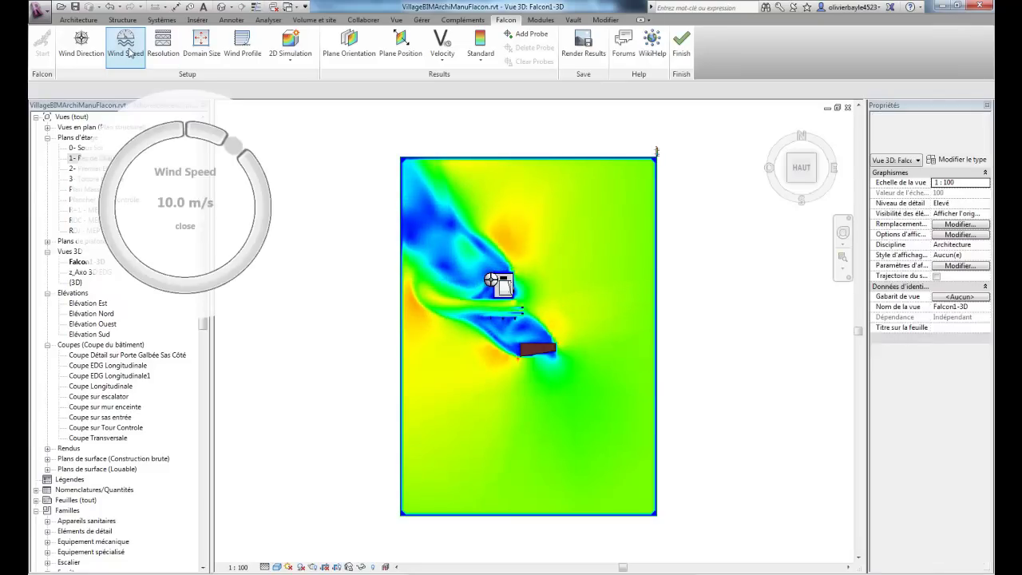
pyautogui.moveTo(236, 147); pyautogui.dragTo(267, 193)
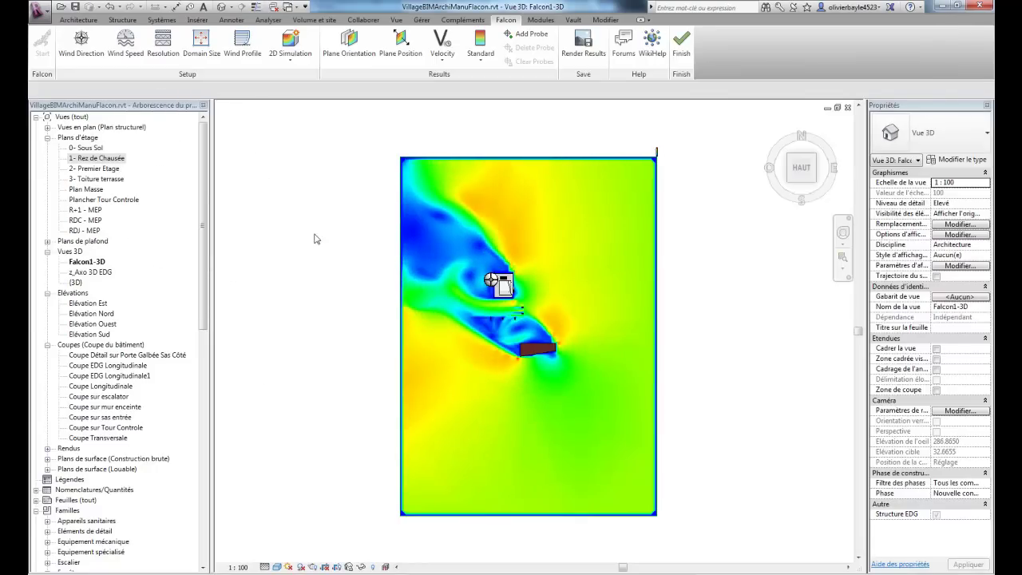
pyautogui.click(203, 50)
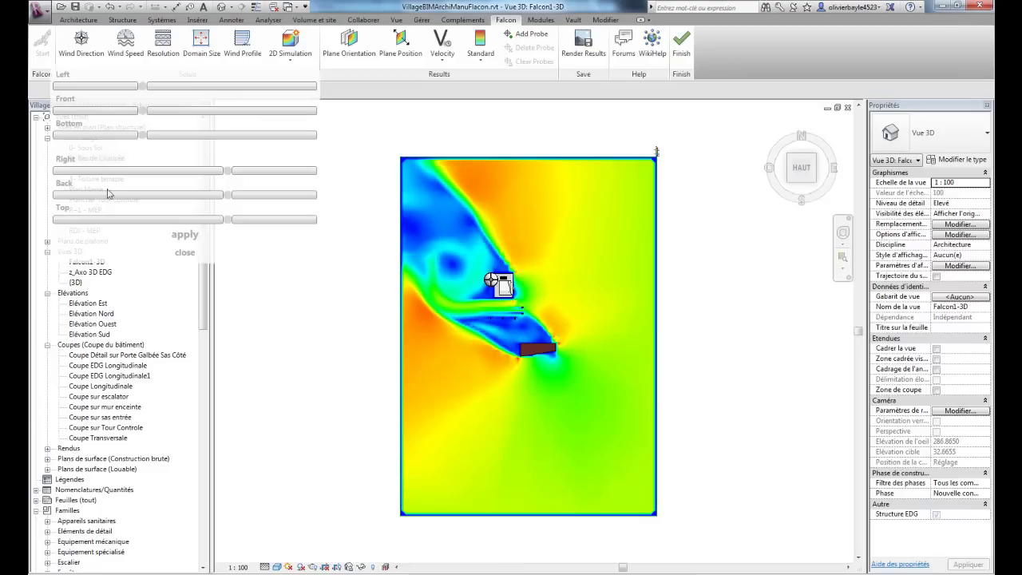
pyautogui.click(184, 254)
# - Try a curved wind profile with the speed factor growing from 1 at ground to about 4.6 at maximum height, without applying it
pyautogui.click(242, 41)
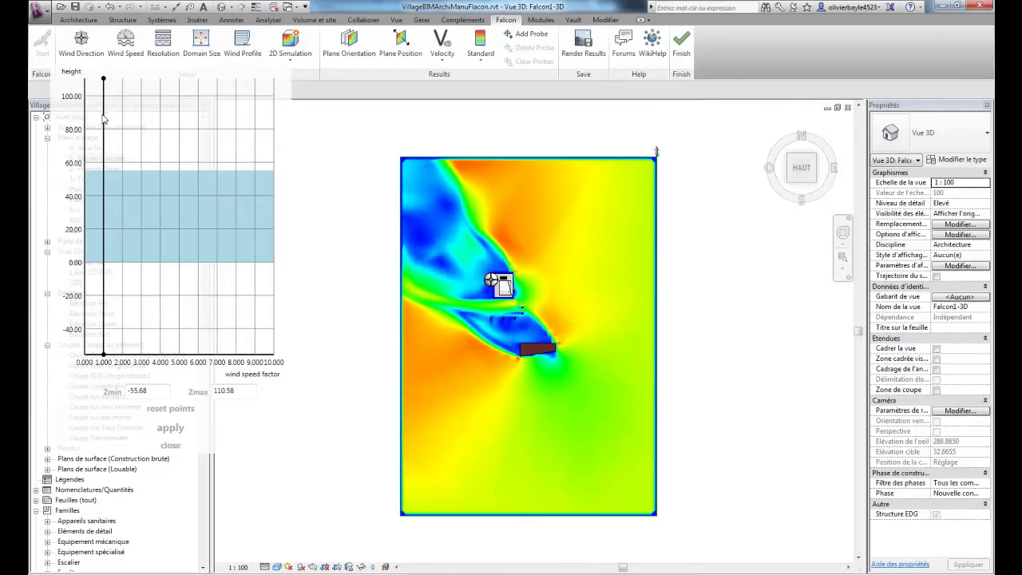
pyautogui.moveTo(105, 122); pyautogui.dragTo(131, 122)
pyautogui.moveTo(104, 79); pyautogui.dragTo(172, 80)
pyautogui.moveTo(131, 123)
pyautogui.moveTo(131, 122); pyautogui.dragTo(165, 151)
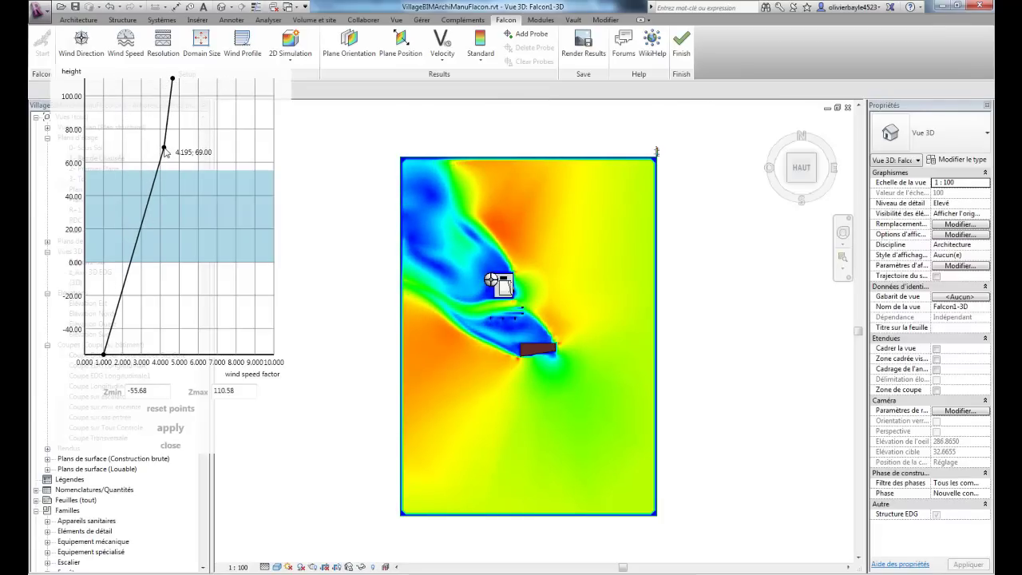
pyautogui.moveTo(146, 210); pyautogui.dragTo(157, 216)
pyautogui.moveTo(140, 261); pyautogui.dragTo(120, 339)
pyautogui.moveTo(161, 177); pyautogui.dragTo(170, 101)
pyautogui.moveTo(165, 149); pyautogui.dragTo(167, 151)
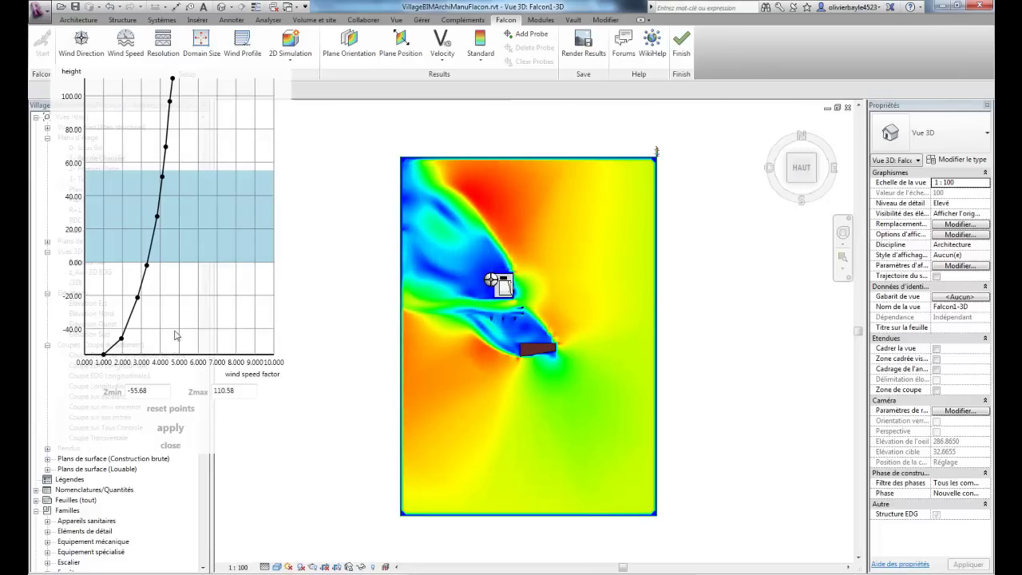
pyautogui.click(171, 445)
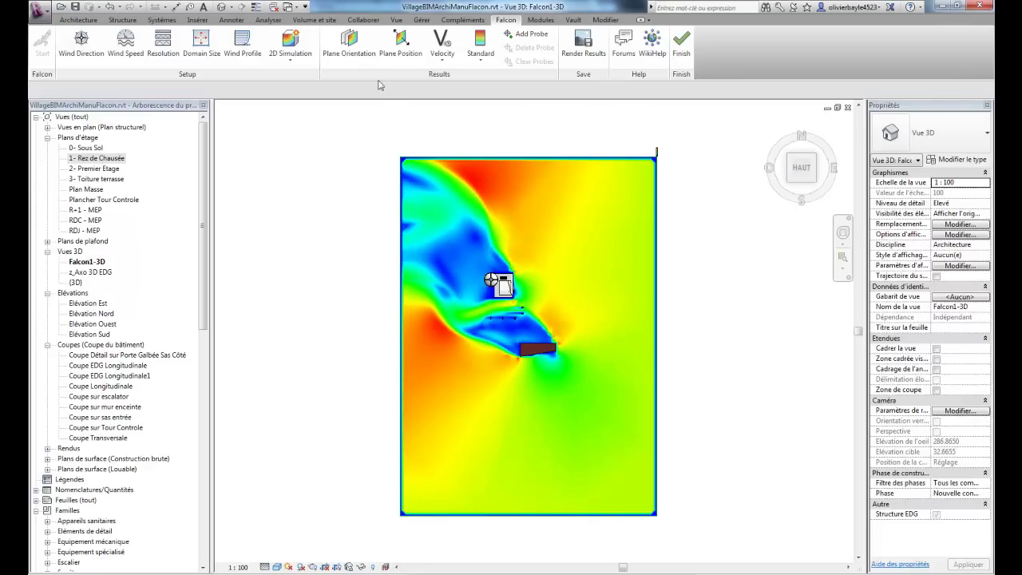
# - Try the horizontal result plane at 17.00 and 12.48, and set its position to 10.28
pyautogui.click(776, 127)
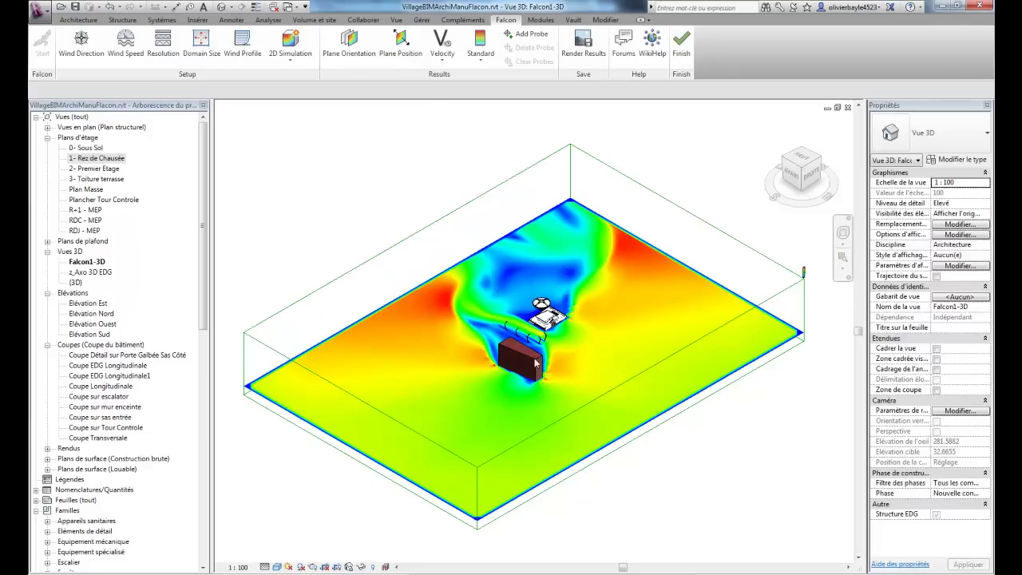
pyautogui.keyDown('shift'); pyautogui.moveTo(630, 456); pyautogui.dragTo(506, 418, button='middle'); pyautogui.keyUp('shift')
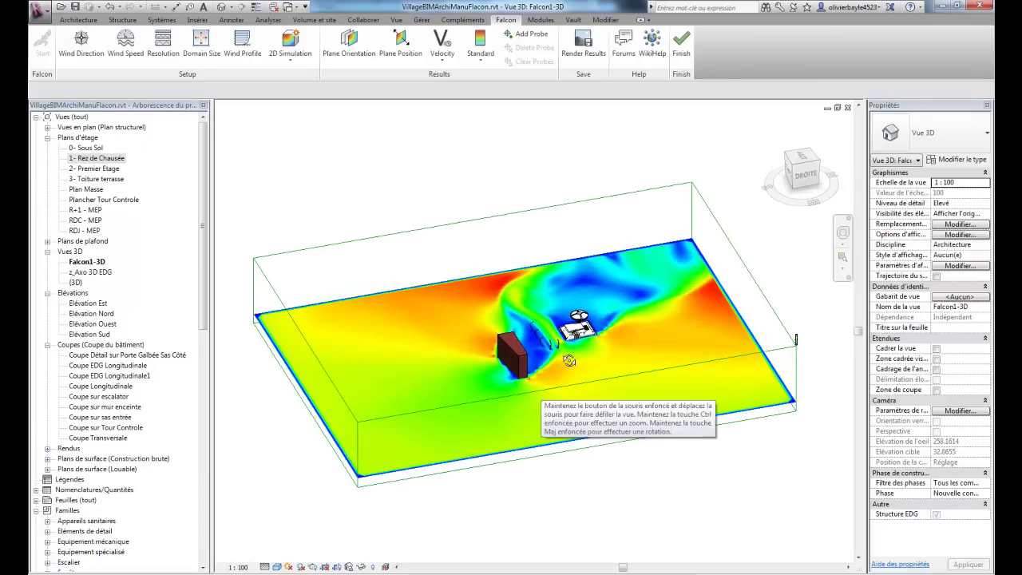
pyautogui.scroll(2, 561, 355)
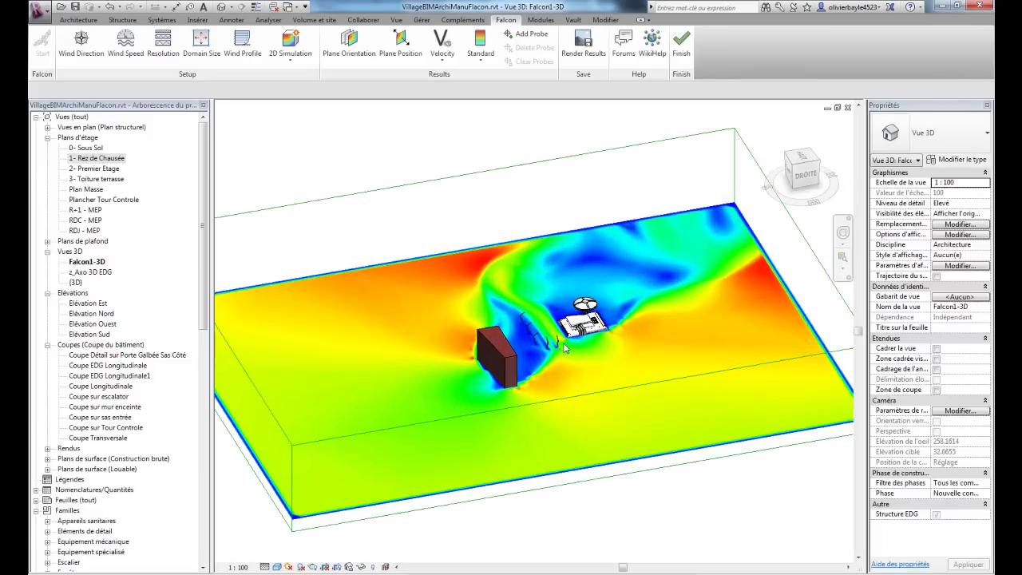
pyautogui.click(397, 51)
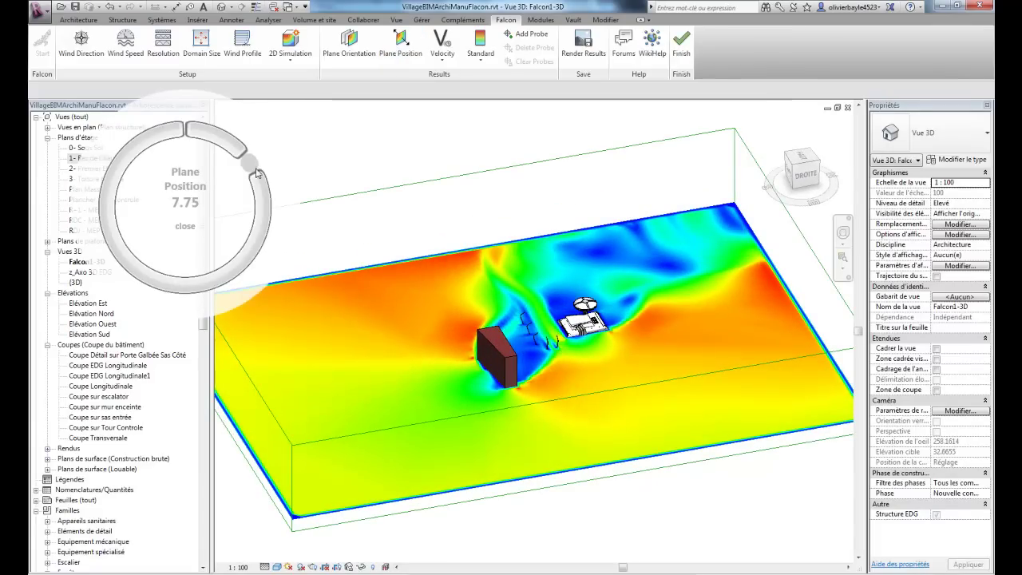
pyautogui.moveTo(250, 165); pyautogui.dragTo(263, 249)
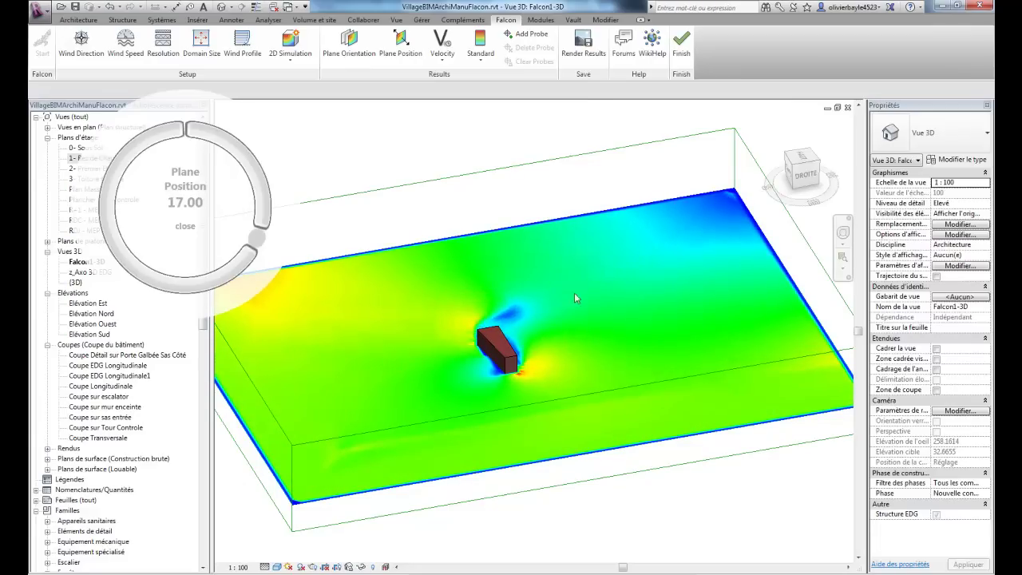
pyautogui.moveTo(256, 238); pyautogui.dragTo(263, 200)
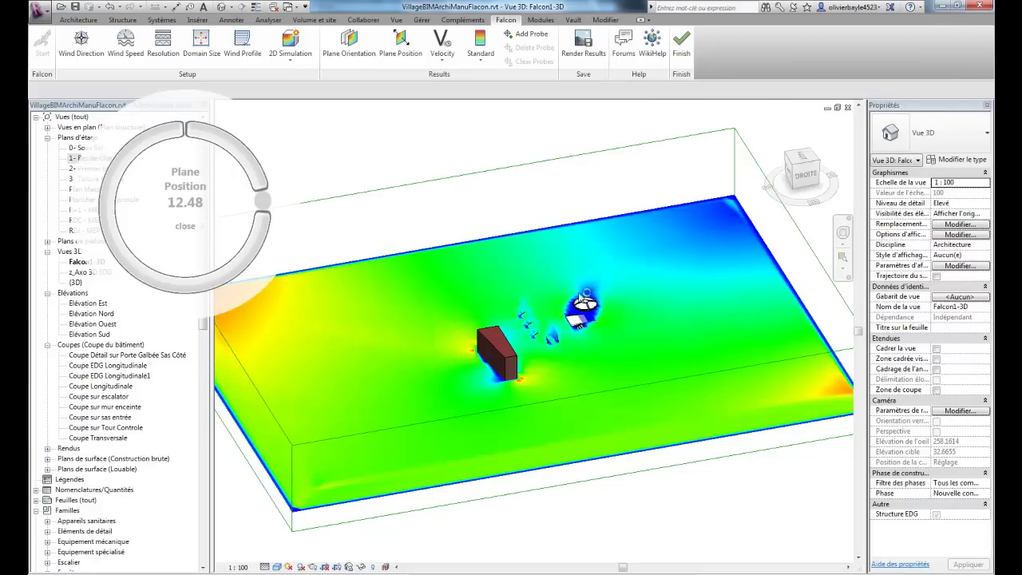
pyautogui.moveTo(267, 197); pyautogui.dragTo(266, 186)
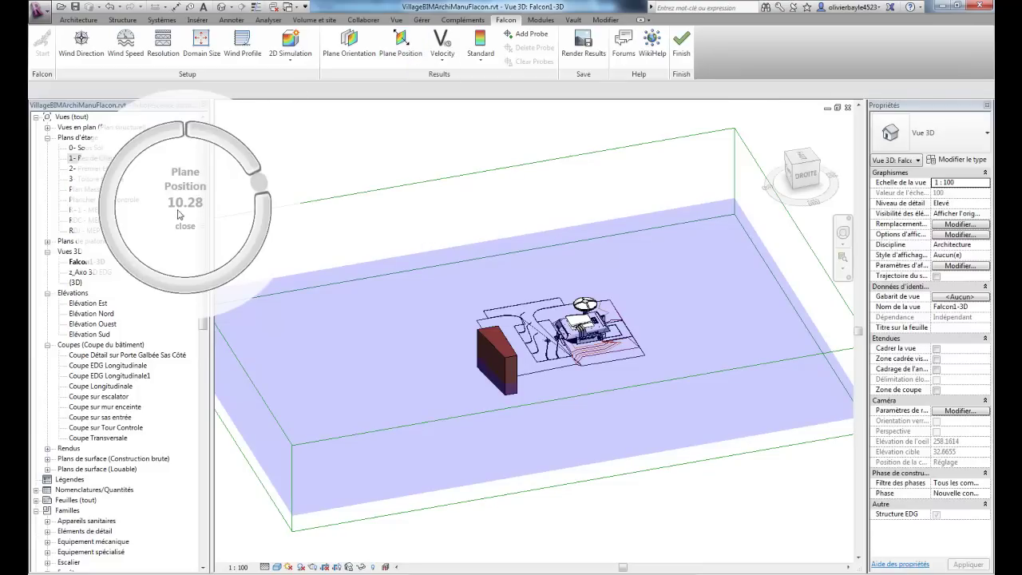
pyautogui.click(184, 228)
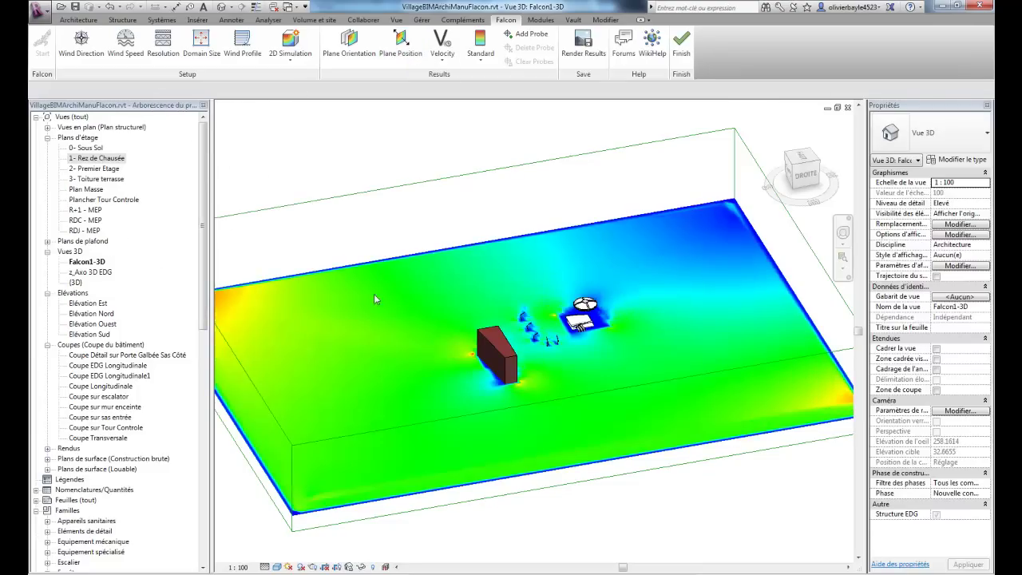
# - Move the red mass about 33.8 m west so it stands directly south of the building
pyautogui.keyDown('shift'); pyautogui.moveTo(351, 272); pyautogui.dragTo(446, 314, button='middle'); pyautogui.keyUp('shift')
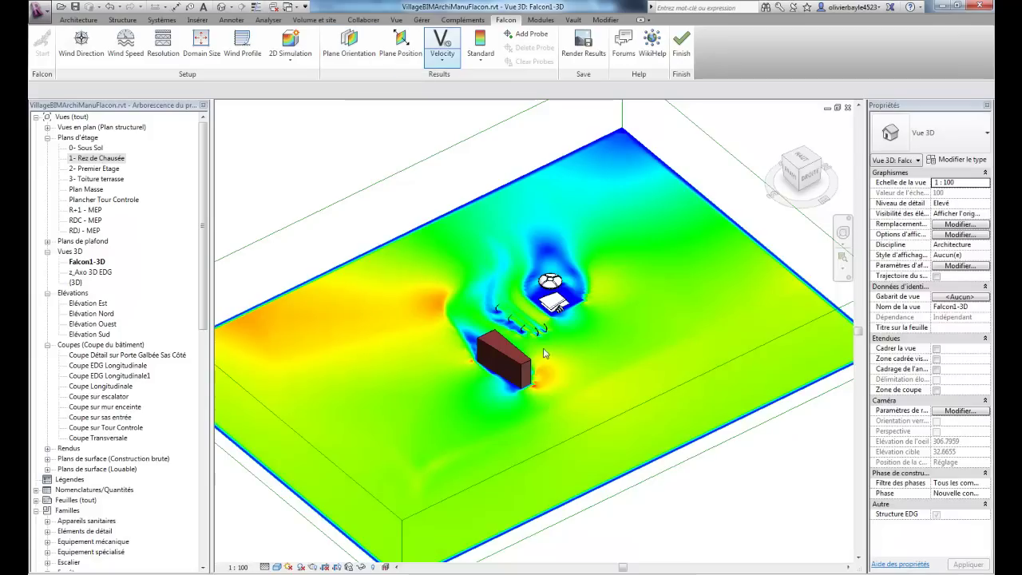
pyautogui.click(799, 160)
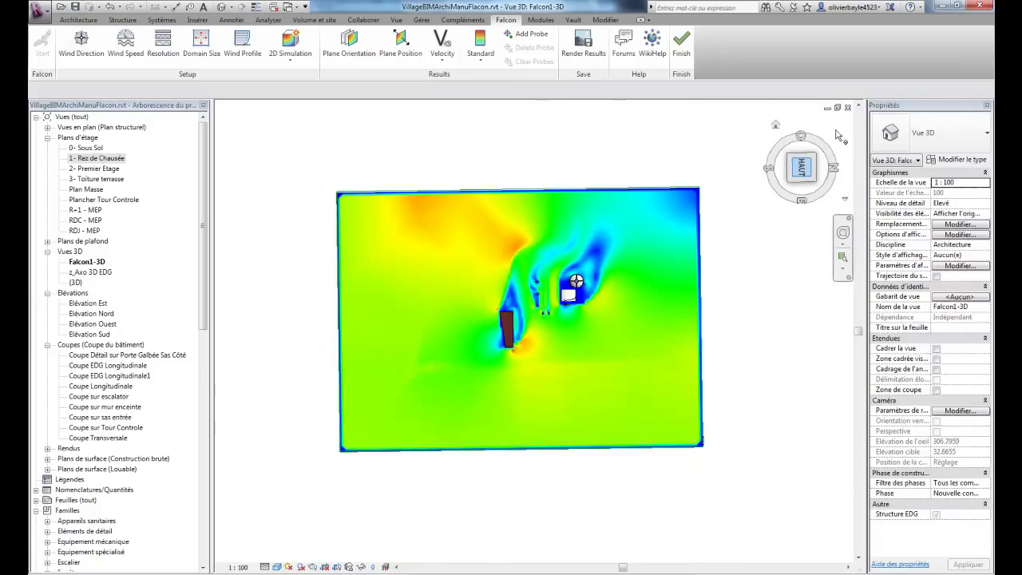
pyautogui.click(836, 122)
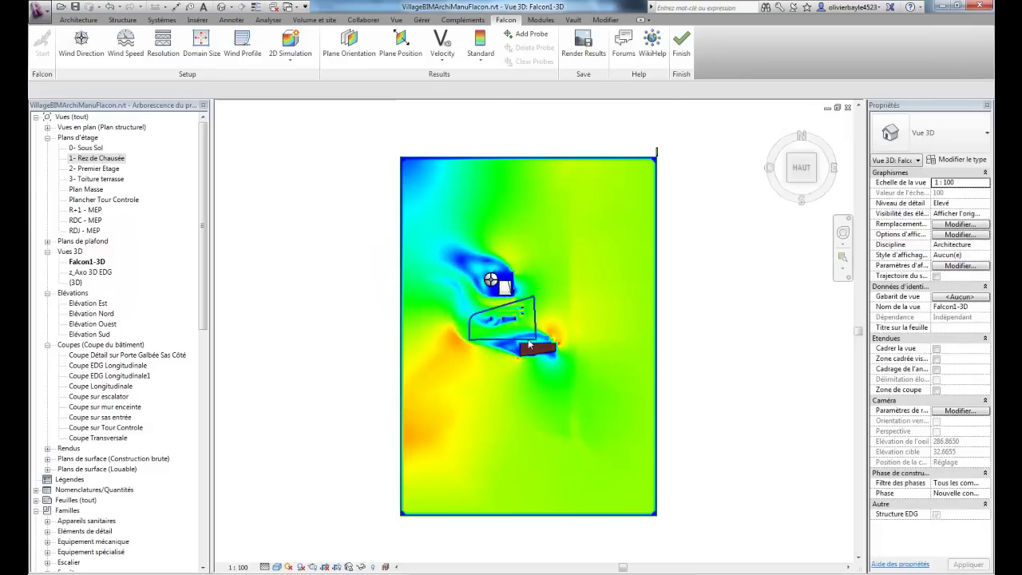
pyautogui.moveTo(578, 383); pyautogui.dragTo(595, 378)
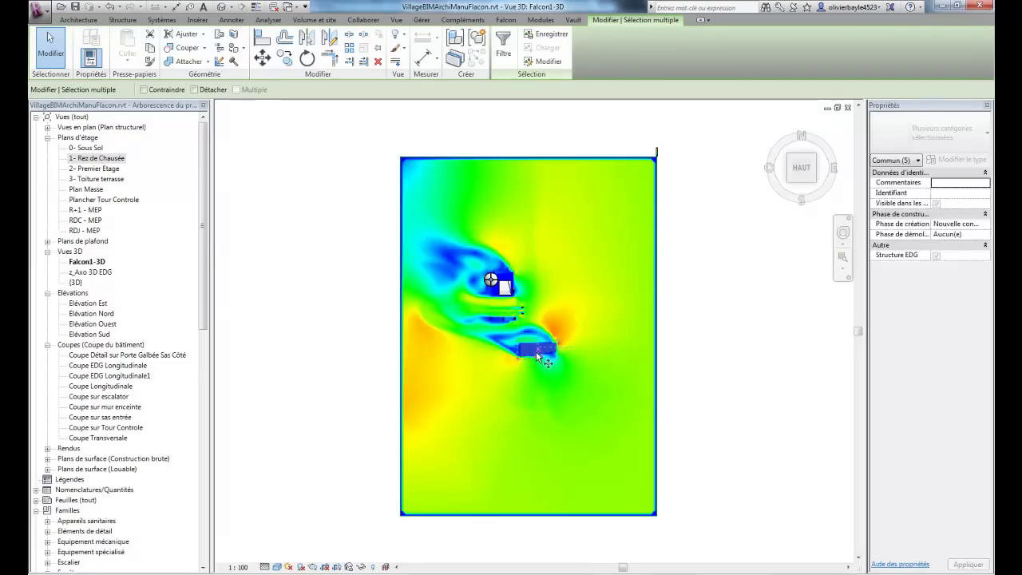
pyautogui.press('m')
pyautogui.press('v')
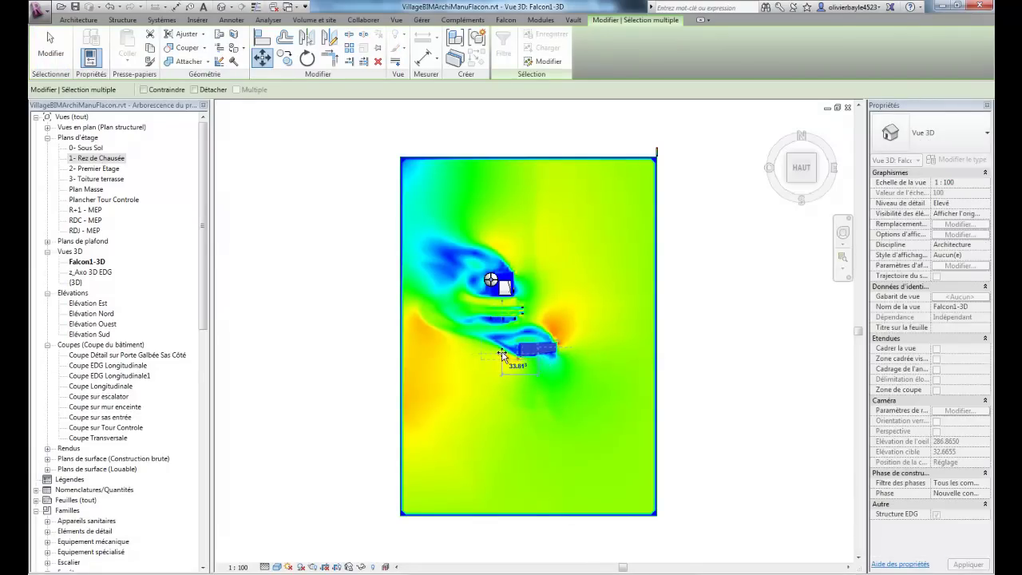
pyautogui.click(502, 355)
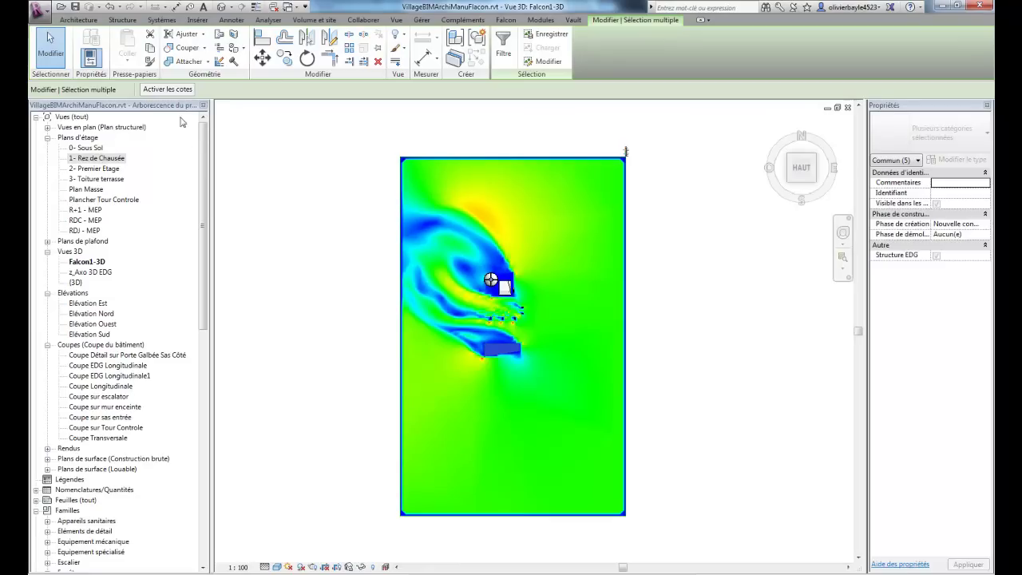
# - Set the wind direction to about 181.29° so the wind blows from the south
pyautogui.click(505, 20)
pyautogui.click(81, 43)
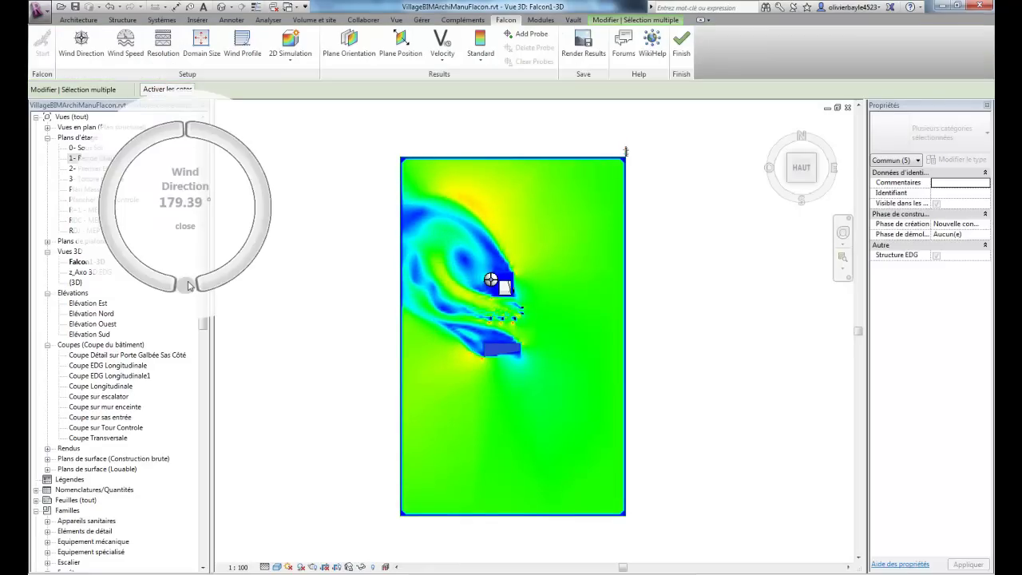
pyautogui.moveTo(188, 282); pyautogui.dragTo(186, 282)
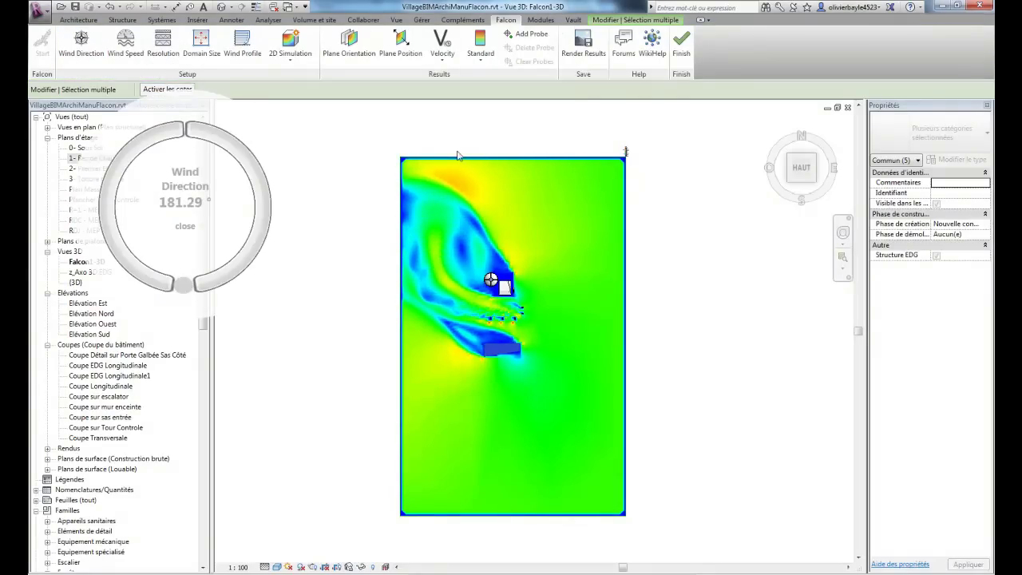
pyautogui.click(185, 227)
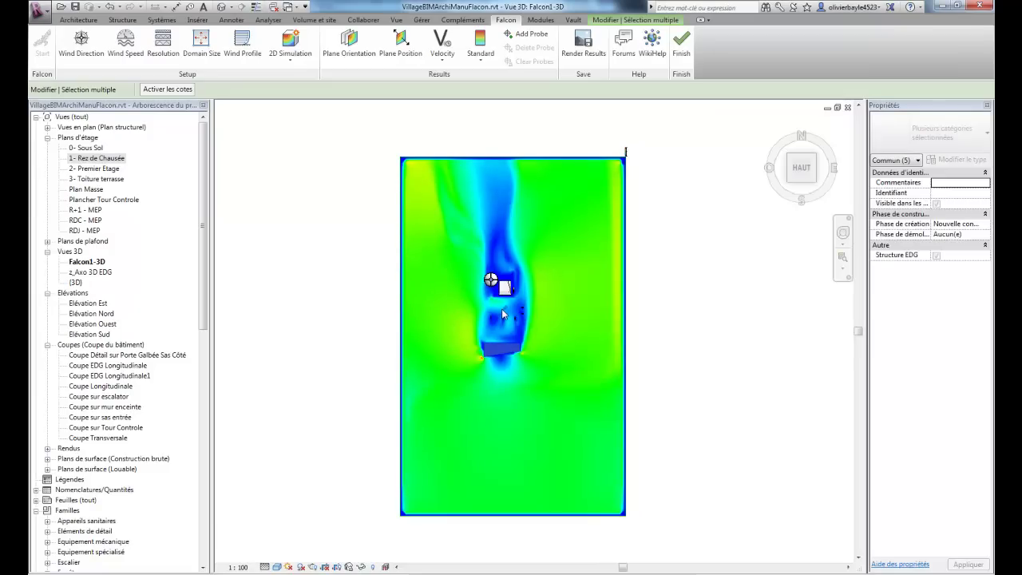
# - Add two probes near the red mass, one just north of its northwest corner and one just west of its west face
pyautogui.scroll(5, 502, 314)
pyautogui.scroll(1, 500, 345)
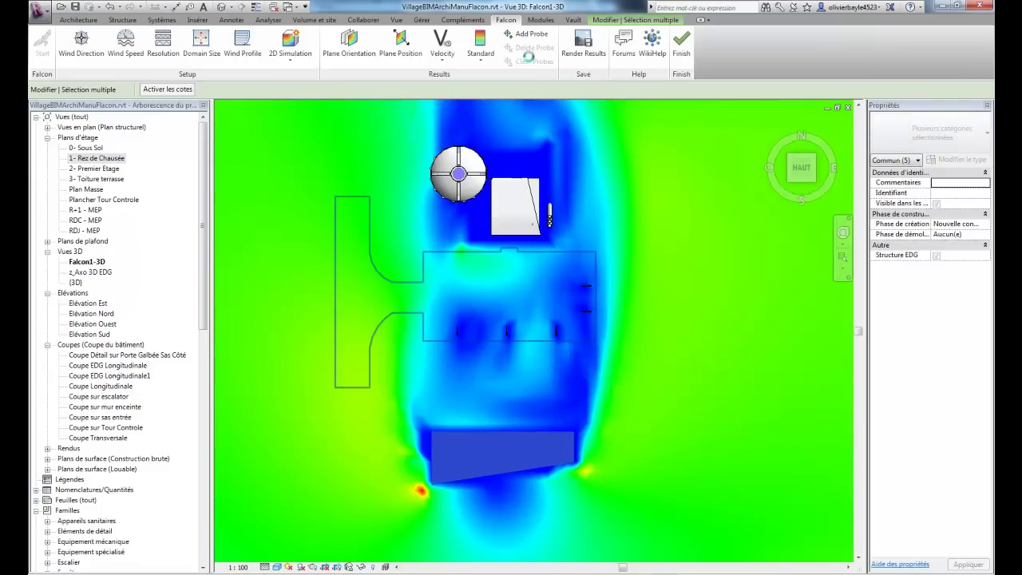
pyautogui.click(527, 35)
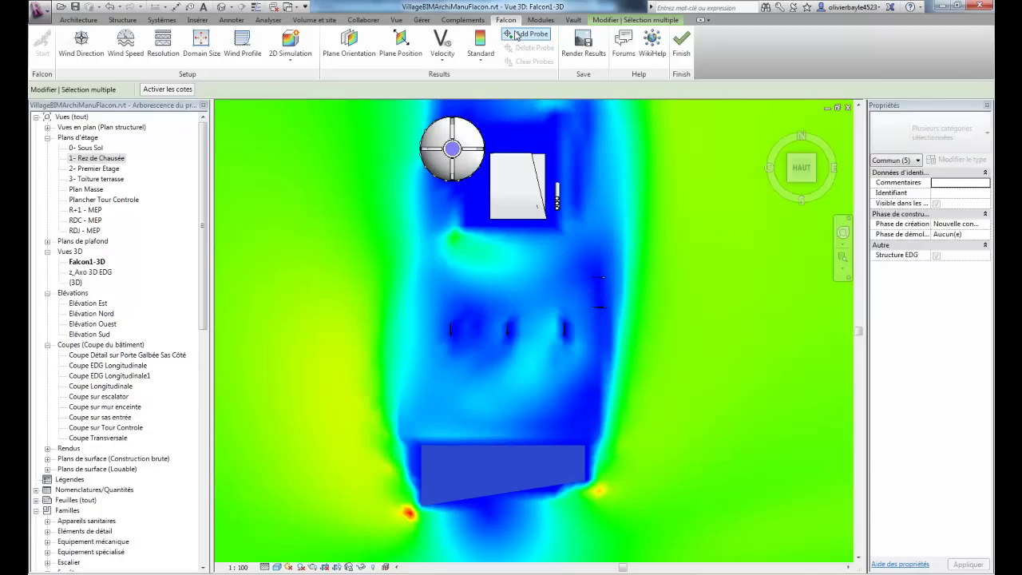
pyautogui.click(422, 427)
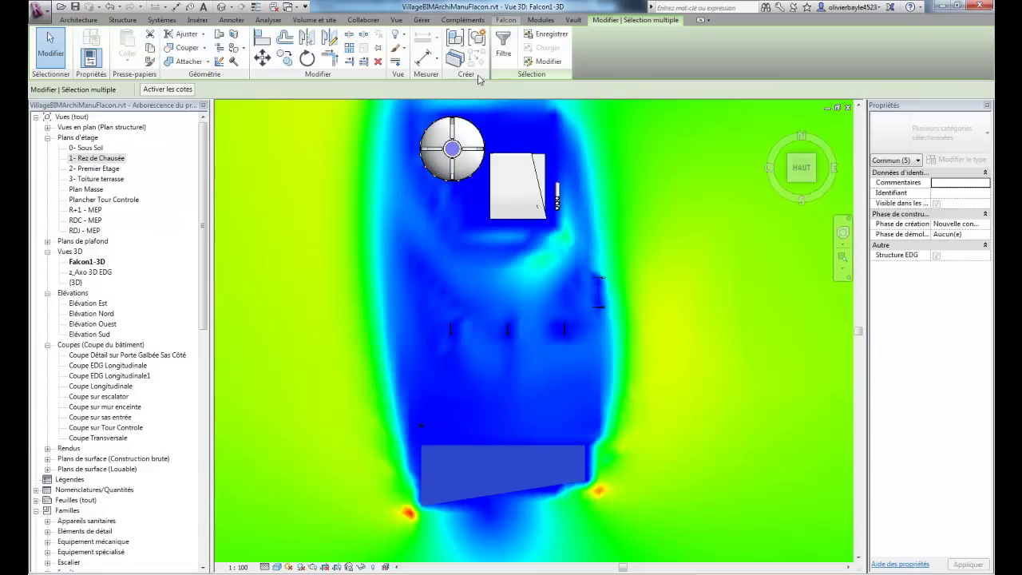
pyautogui.click(505, 20)
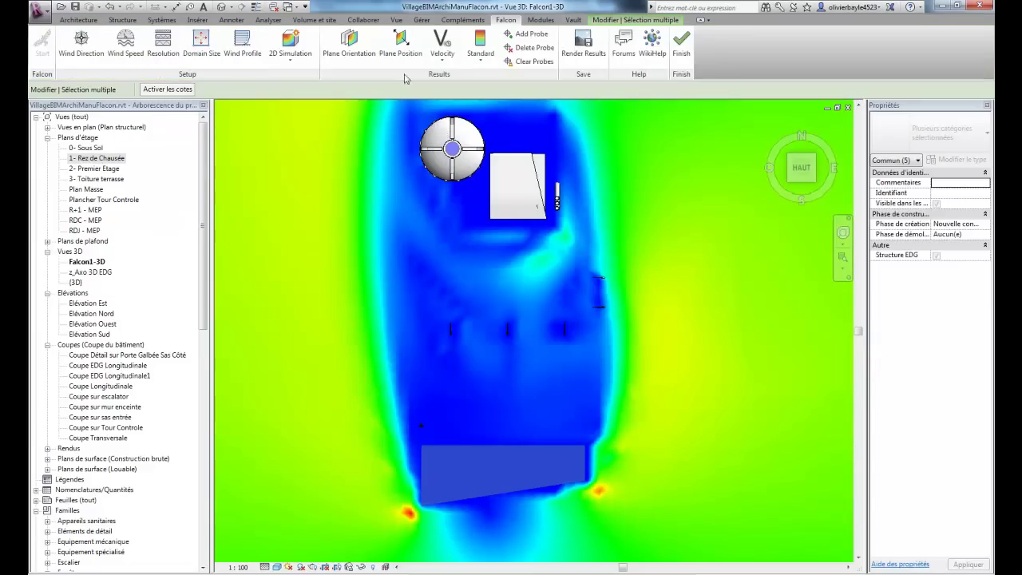
pyautogui.click(531, 35)
pyautogui.click(401, 470)
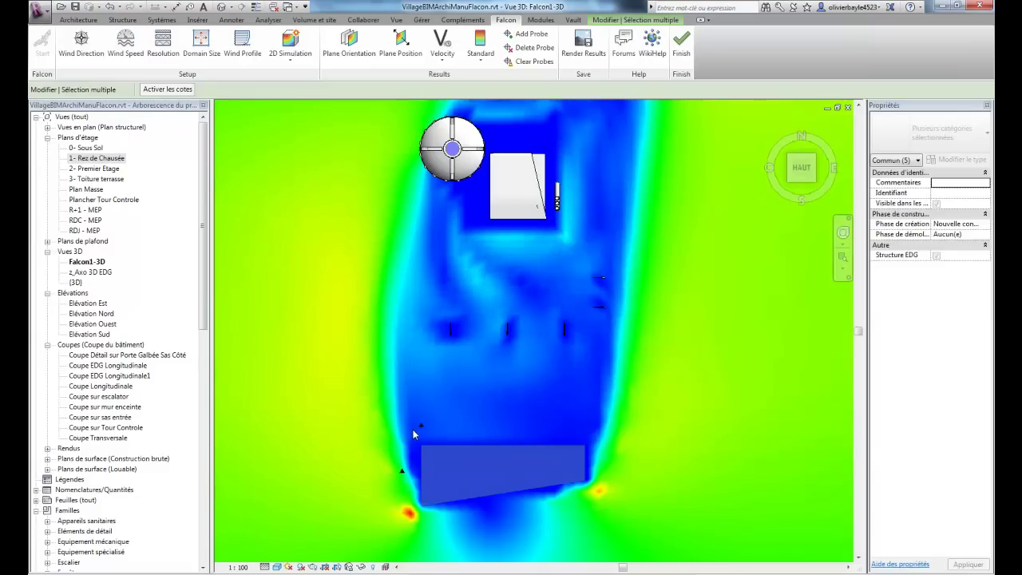
# - Examine the wind velocity values at the two probes beside the red mass
pyautogui.scroll(5, 421, 434)
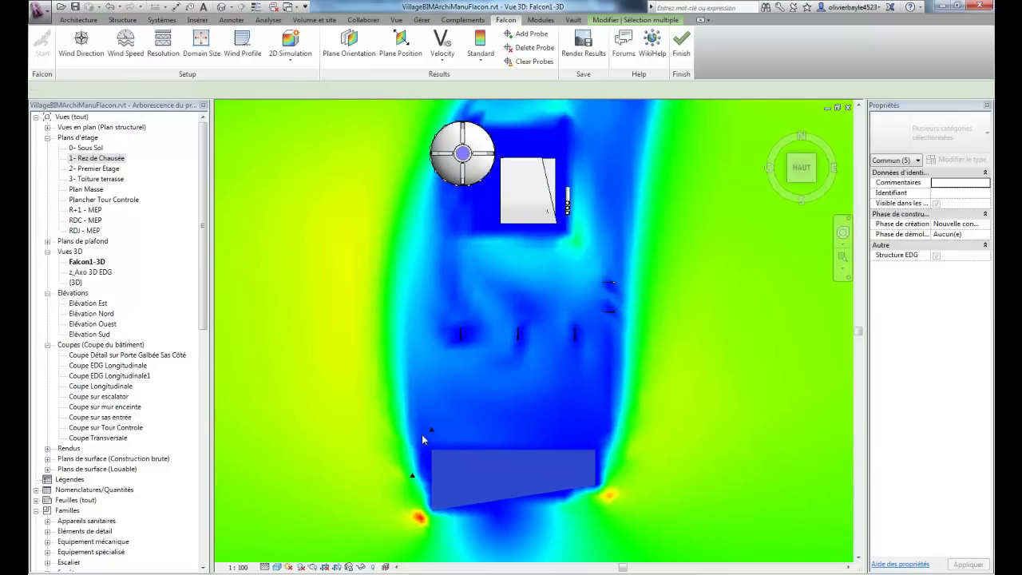
pyautogui.scroll(6, 475, 424)
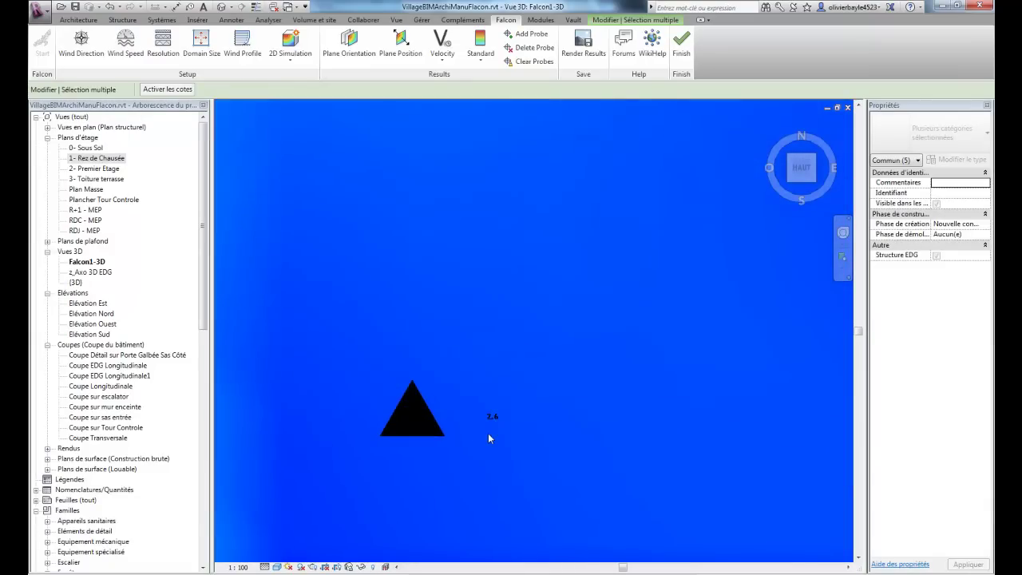
pyautogui.moveTo(489, 446); pyautogui.dragTo(527, 322, button='middle')
pyautogui.scroll(-2, 495, 410)
pyautogui.moveTo(495, 409); pyautogui.dragTo(528, 242, button='middle')
pyautogui.scroll(-2, 499, 376)
pyautogui.moveTo(466, 482); pyautogui.dragTo(497, 308, button='middle')
pyautogui.scroll(3, 412, 443)
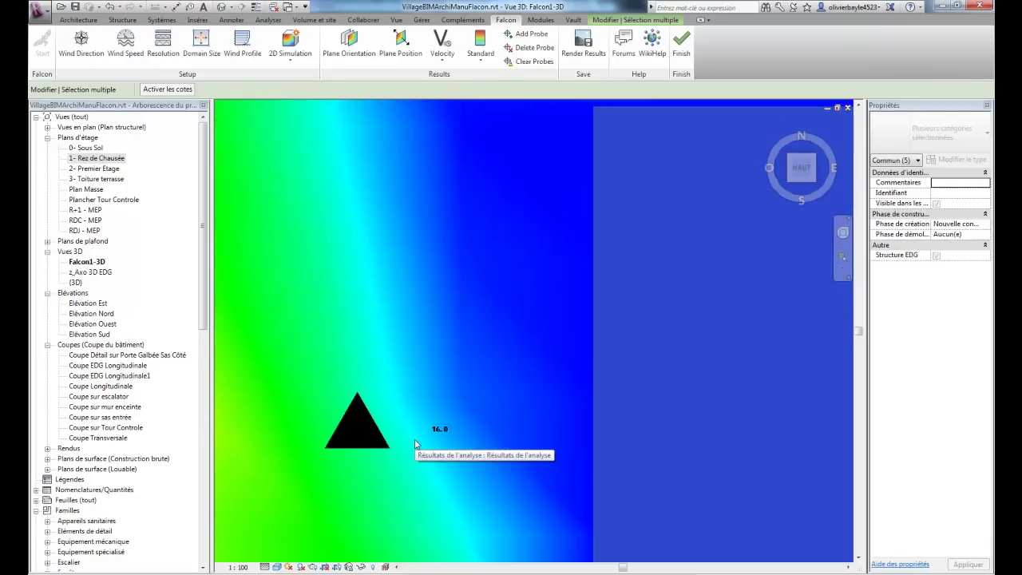
pyautogui.scroll(-1, 413, 445)
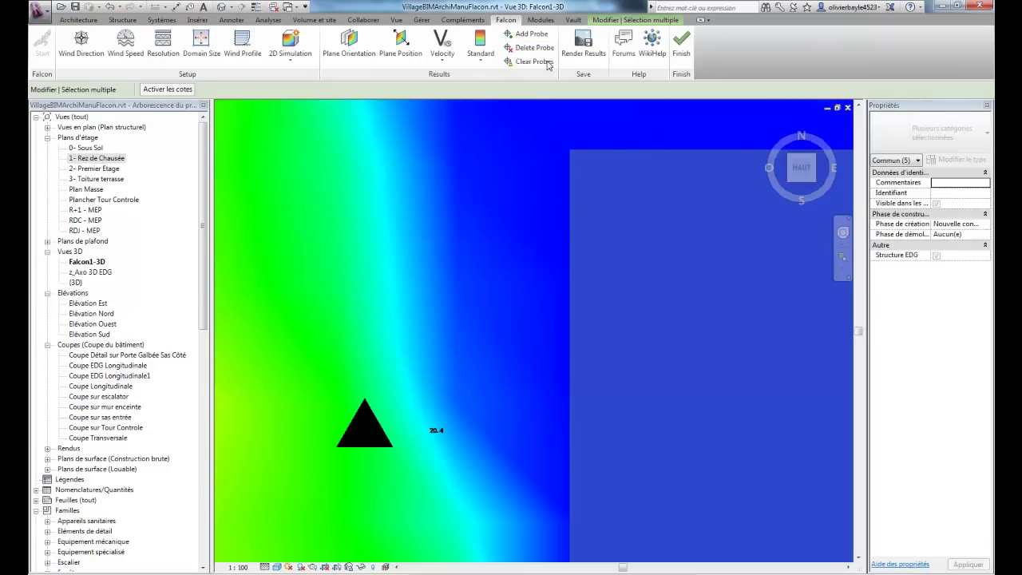
# - Check the velocity legend at the domain's northeast corner and switch the displayed results to Pressure
pyautogui.moveTo(527, 217); pyautogui.dragTo(370, 375, button='middle')
pyautogui.scroll(-3, 438, 300)
pyautogui.scroll(-6, 382, 341)
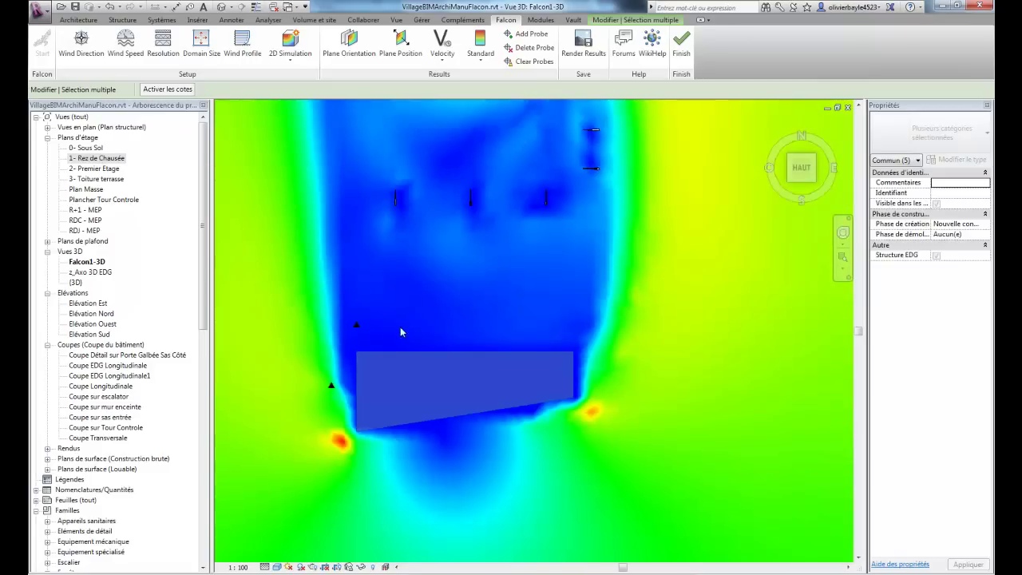
pyautogui.moveTo(456, 324); pyautogui.dragTo(381, 523, button='middle')
pyautogui.moveTo(536, 236); pyautogui.dragTo(365, 490, button='middle')
pyautogui.moveTo(500, 216); pyautogui.dragTo(424, 376, button='middle')
pyautogui.scroll(4, 546, 303)
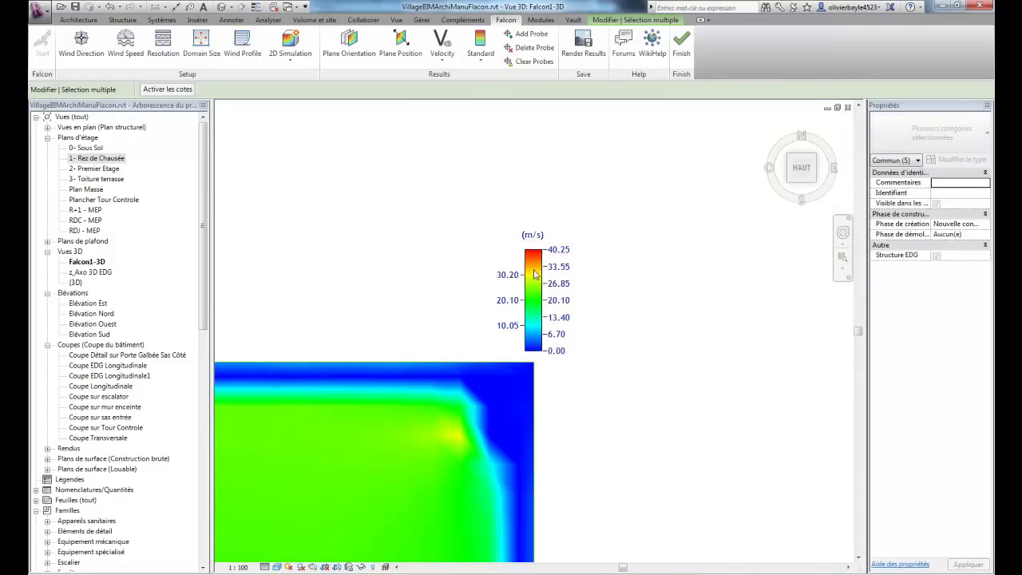
pyautogui.click(441, 60)
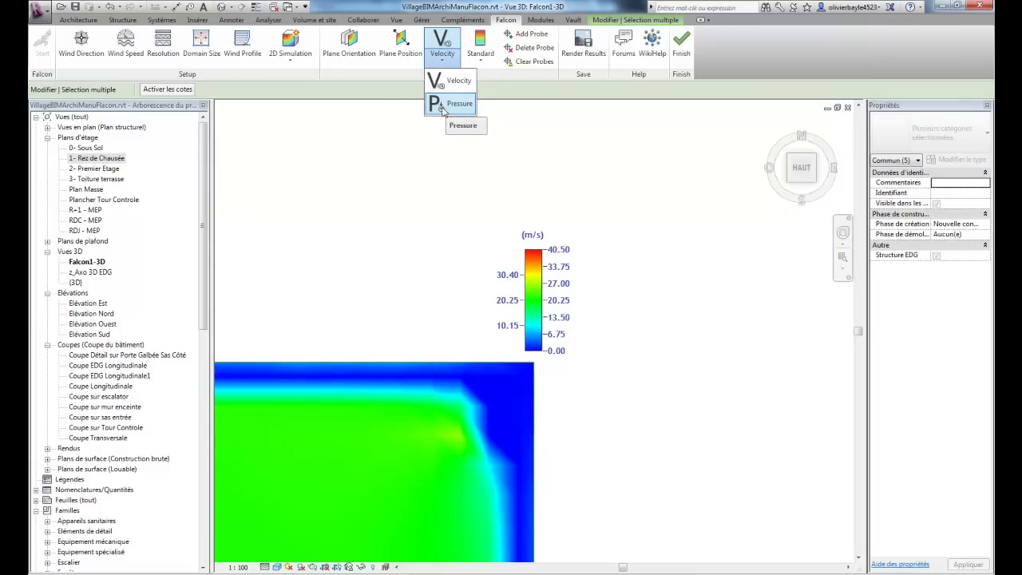
pyautogui.click(443, 107)
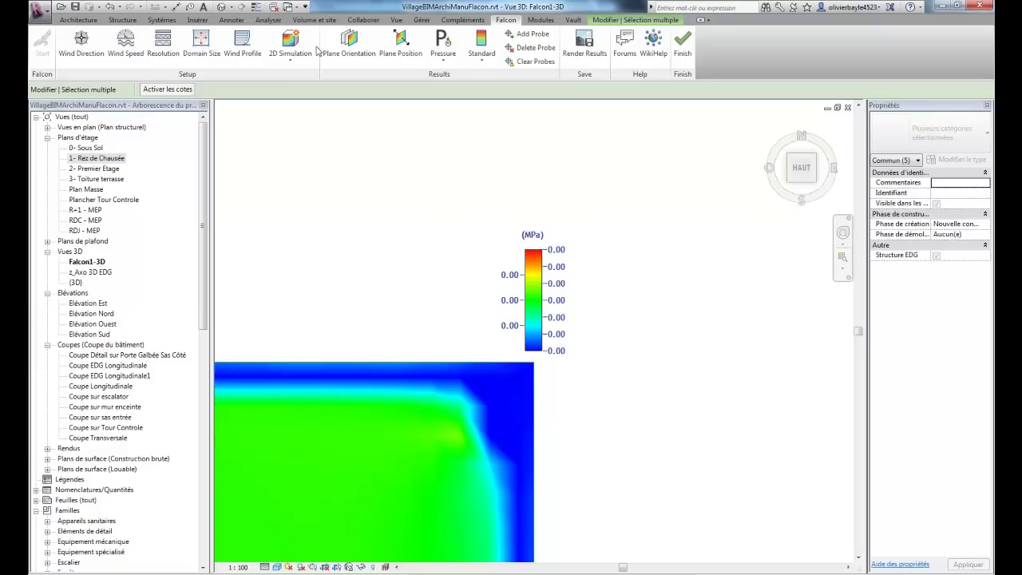
# - Set the project's Structure stress unit (Contrainte) to Pascals so the pressure results use Pa
pyautogui.click(423, 21)
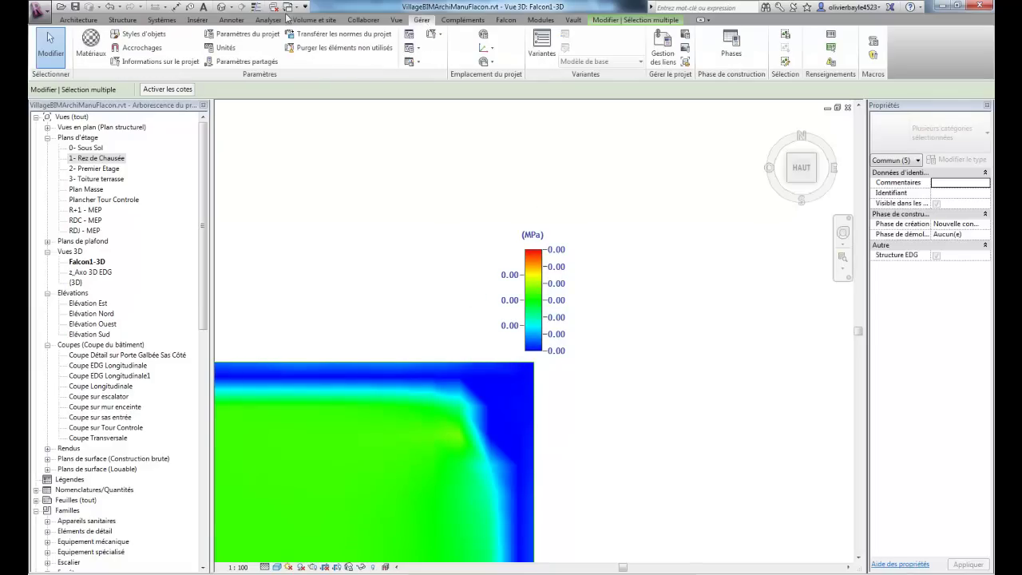
pyautogui.click(226, 47)
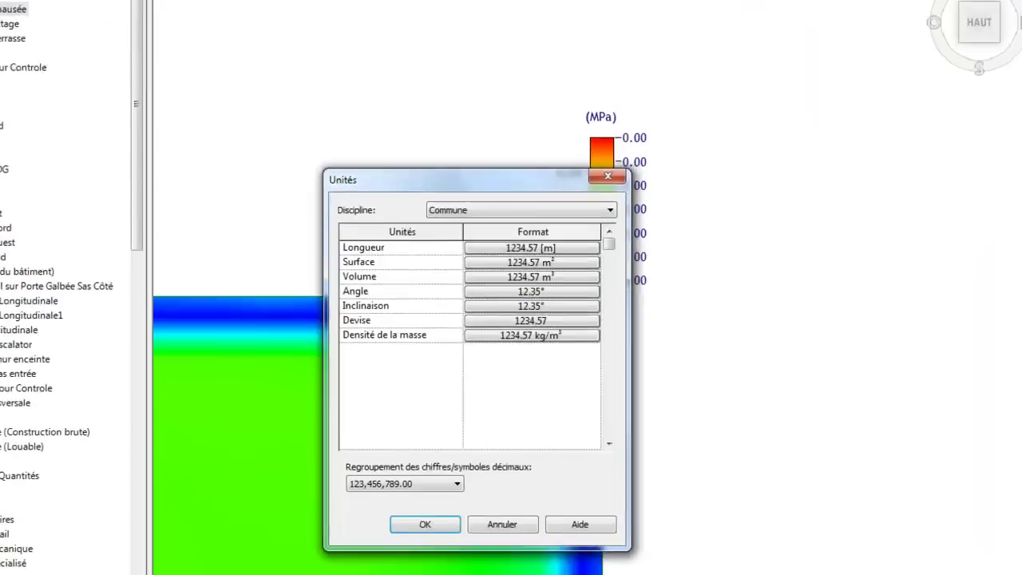
pyautogui.click(462, 235)
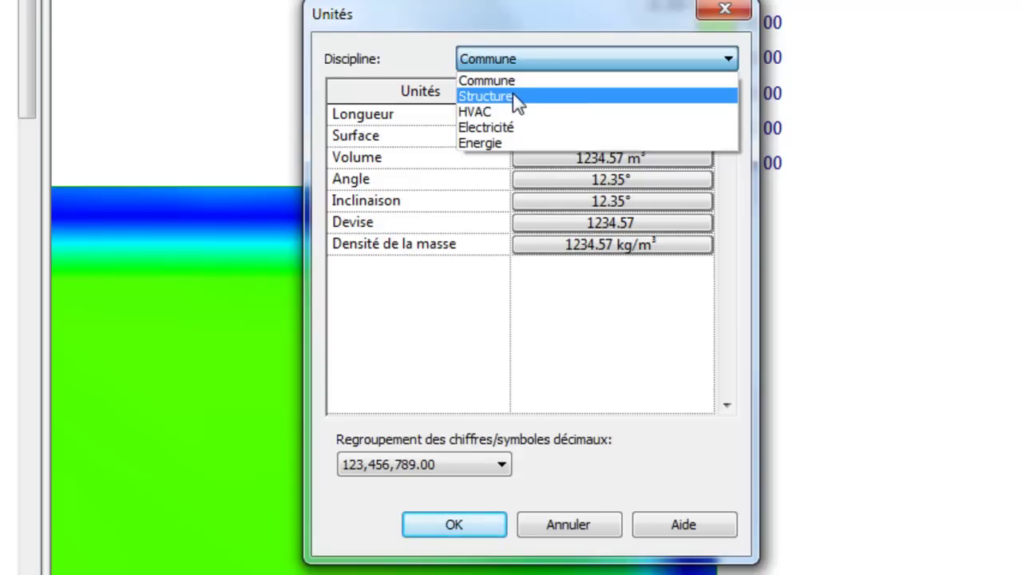
pyautogui.click(487, 95)
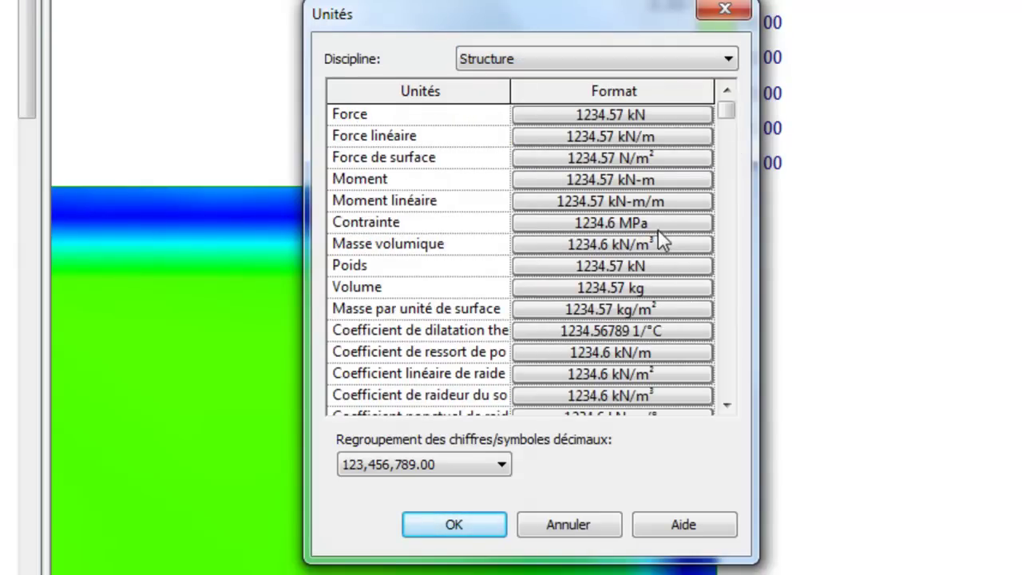
pyautogui.click(605, 226)
pyautogui.click(552, 163)
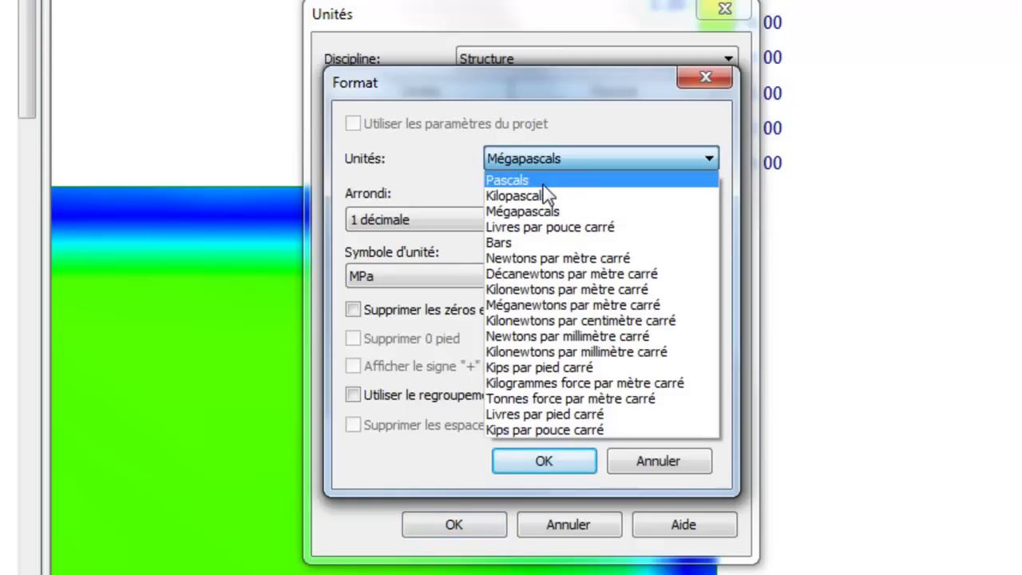
pyautogui.click(543, 185)
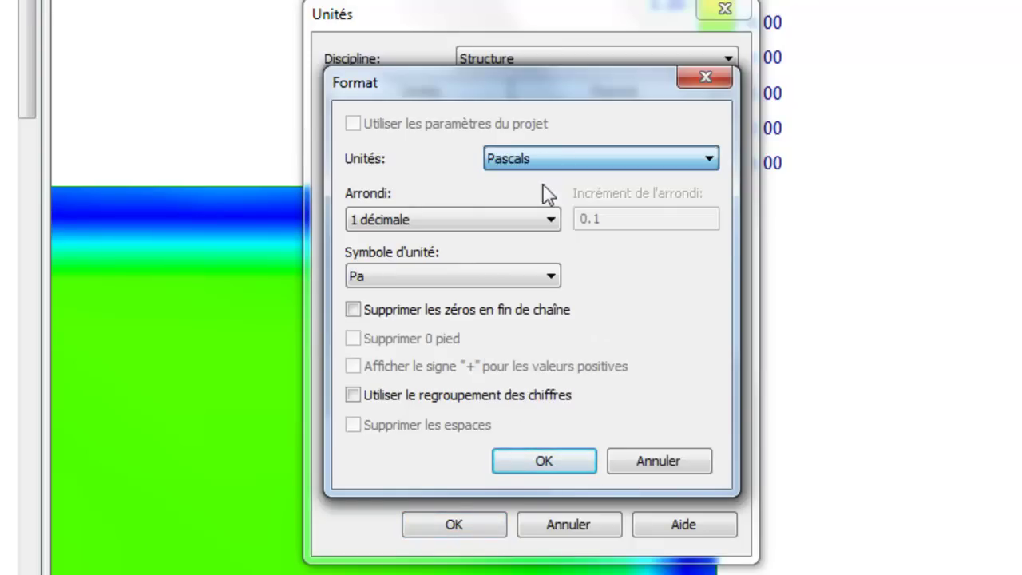
pyautogui.click(543, 463)
pyautogui.click(463, 518)
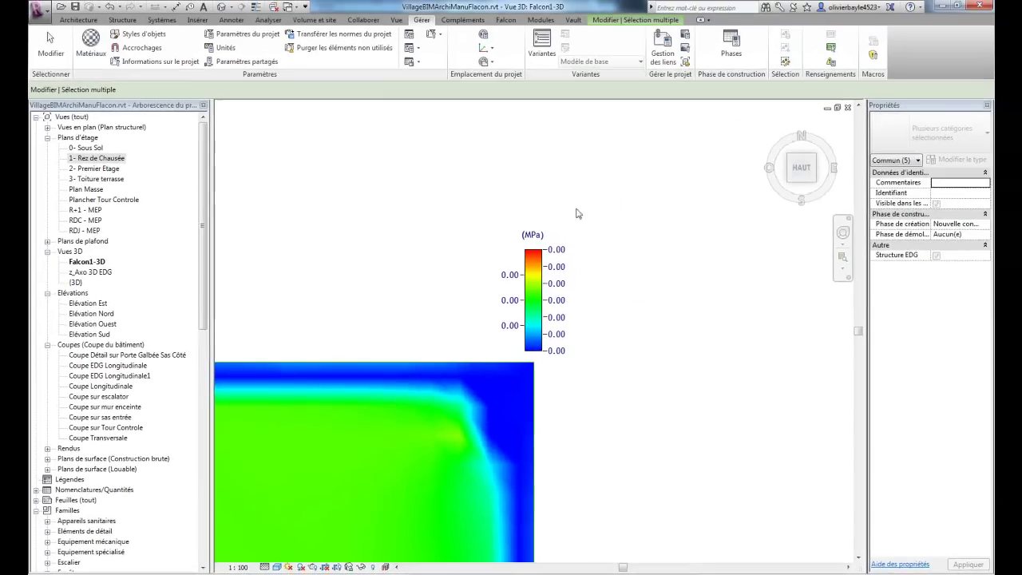
pyautogui.click(491, 325)
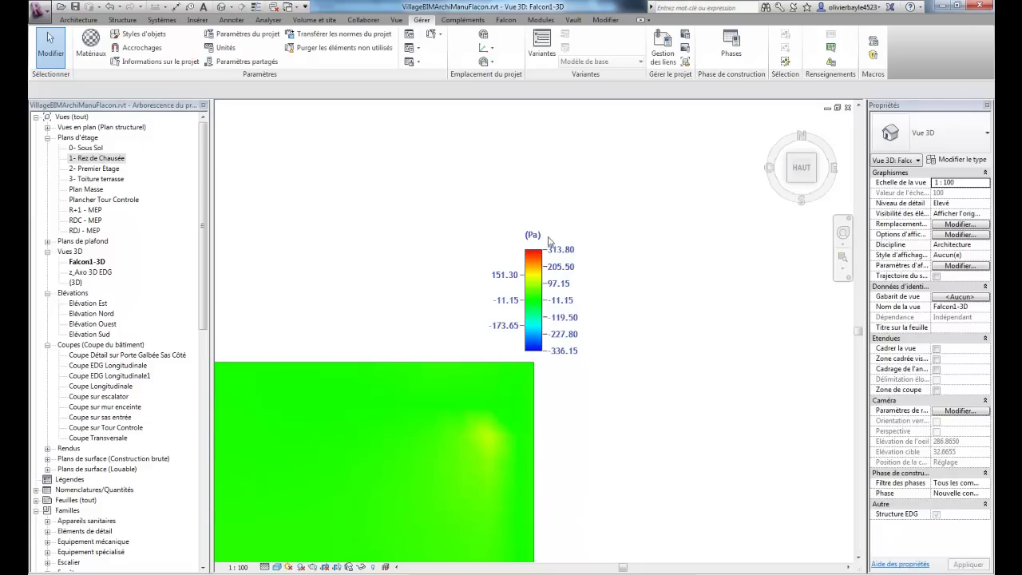
# - Review the colour and legend settings of the pressure results' ResultStyleFalconPlanZ display style without changing them
pyautogui.moveTo(573, 412); pyautogui.dragTo(519, 521, button='middle')
pyautogui.scroll(-2, 629, 224)
pyautogui.scroll(2, 550, 383)
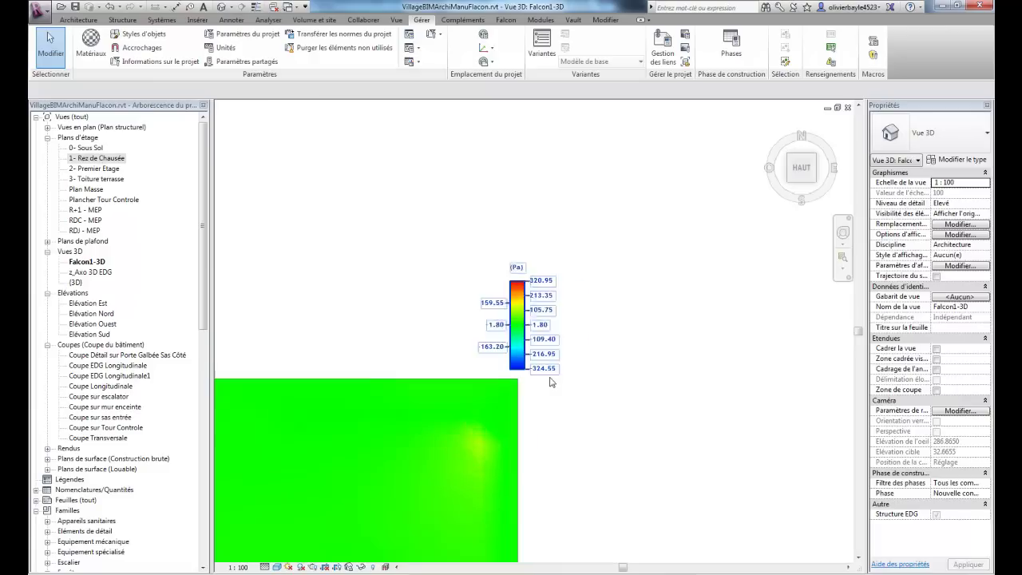
pyautogui.click(512, 272)
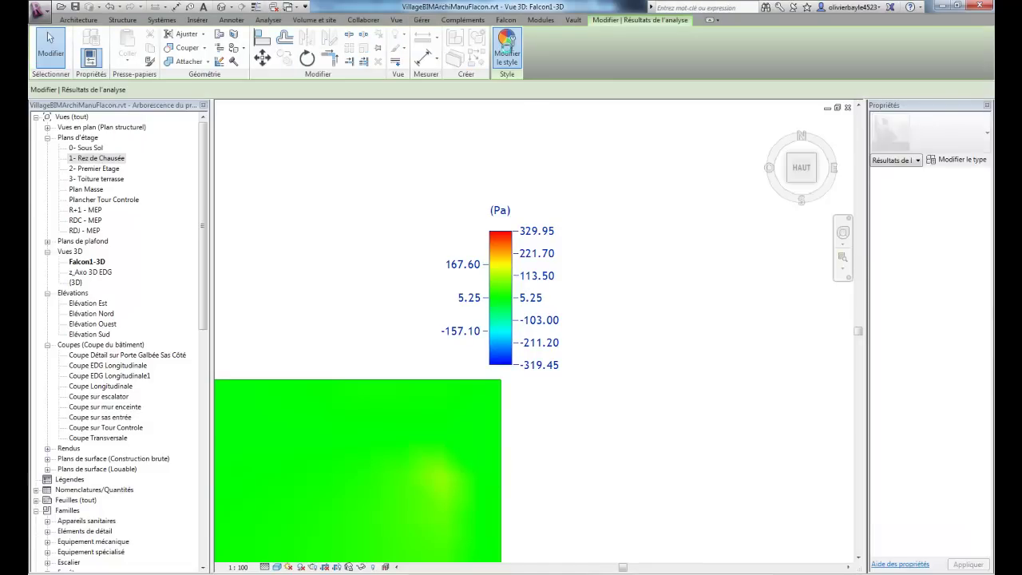
pyautogui.click(508, 53)
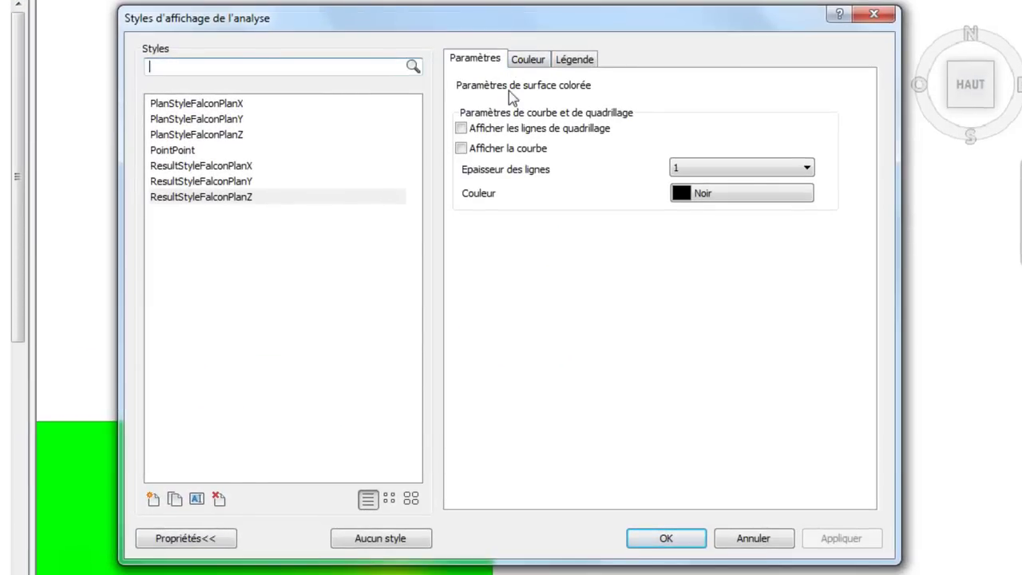
pyautogui.click(523, 64)
pyautogui.click(576, 61)
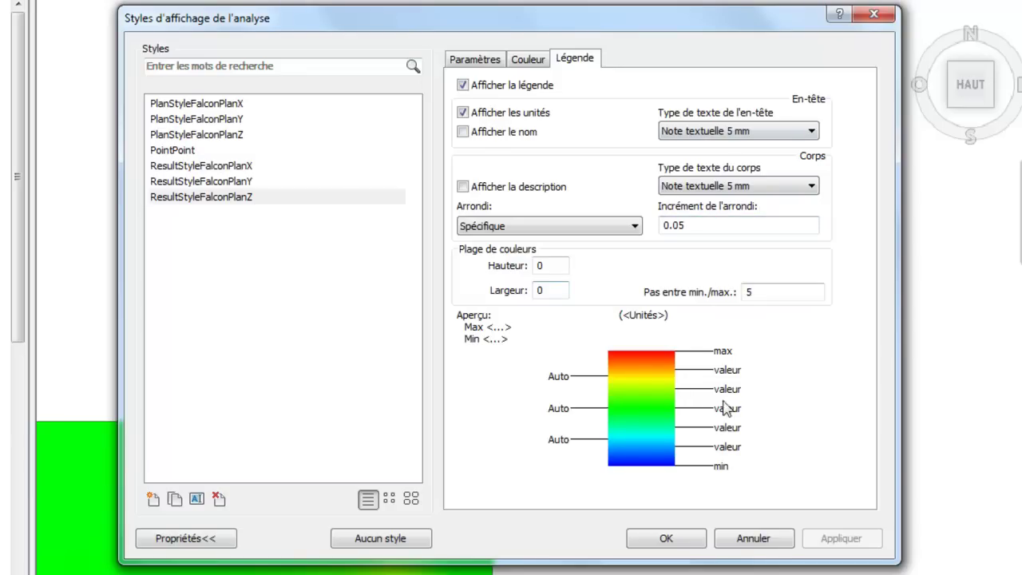
pyautogui.click(873, 14)
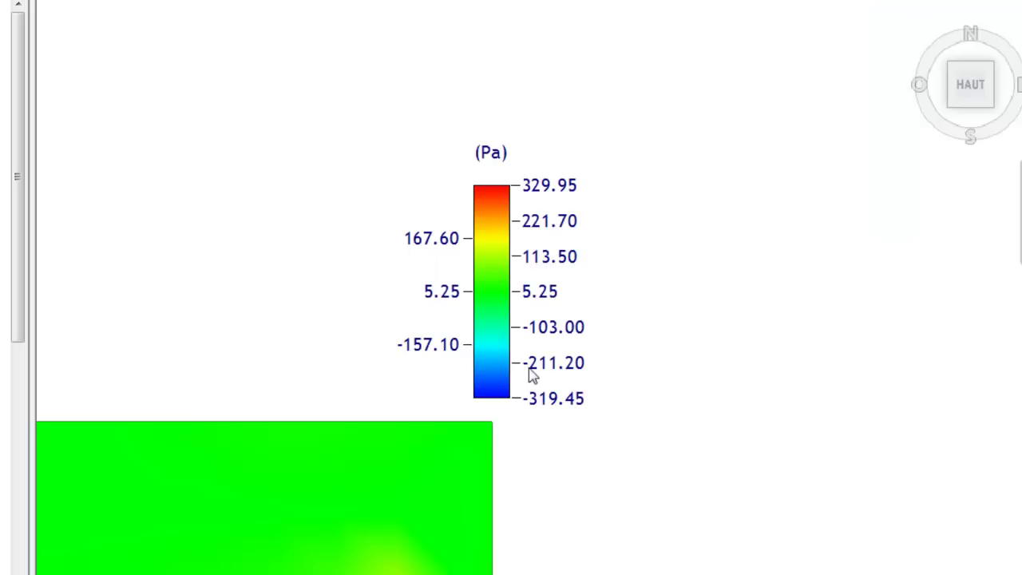
# - Examine the pressure distribution around the building and the red mass, and the pressure value at the probe north of the mass
pyautogui.scroll(-3, 506, 333)
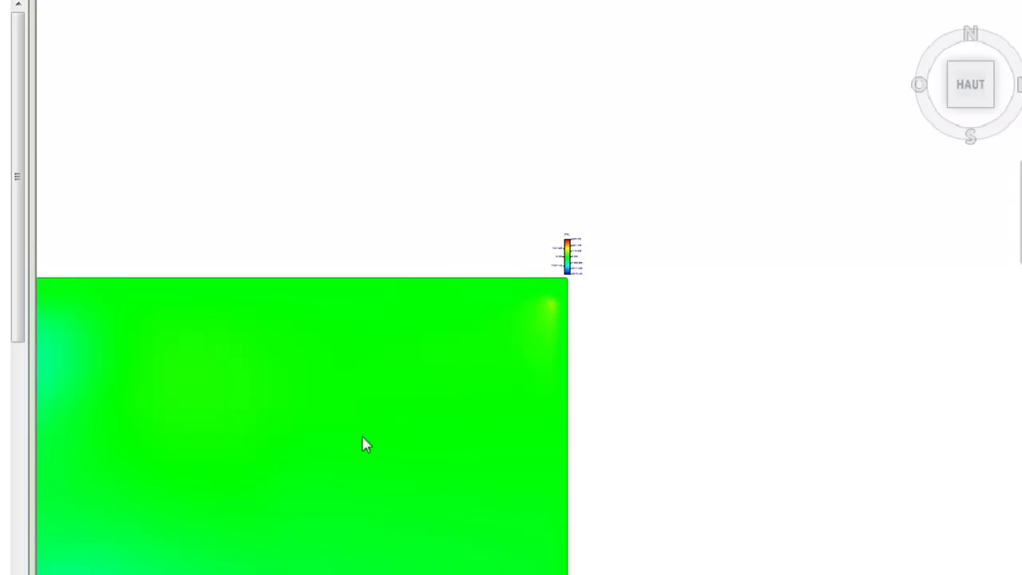
pyautogui.scroll(-1, 549, 172)
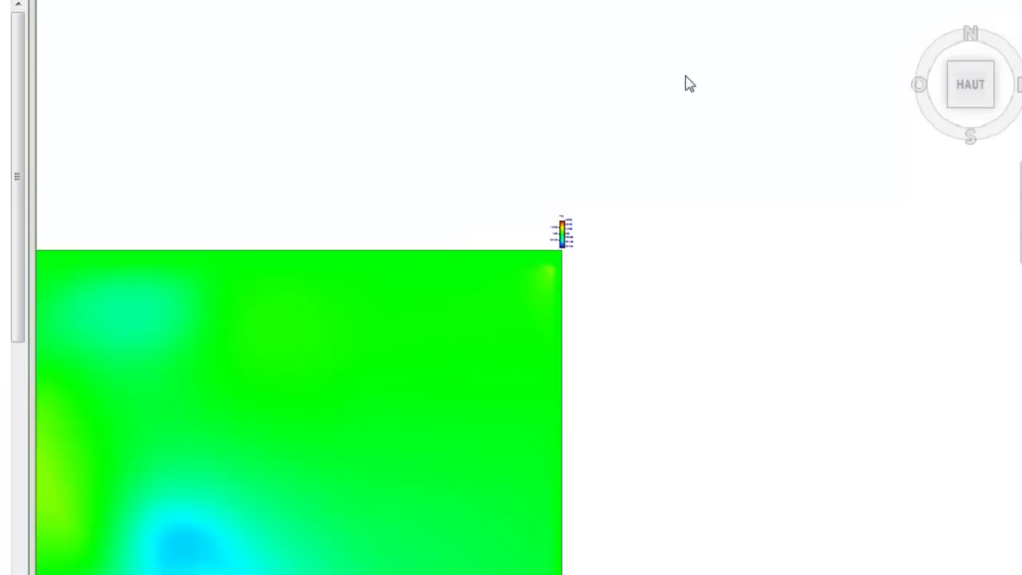
pyautogui.moveTo(514, 452); pyautogui.dragTo(607, 285, button='middle')
pyautogui.scroll(-1, 598, 280)
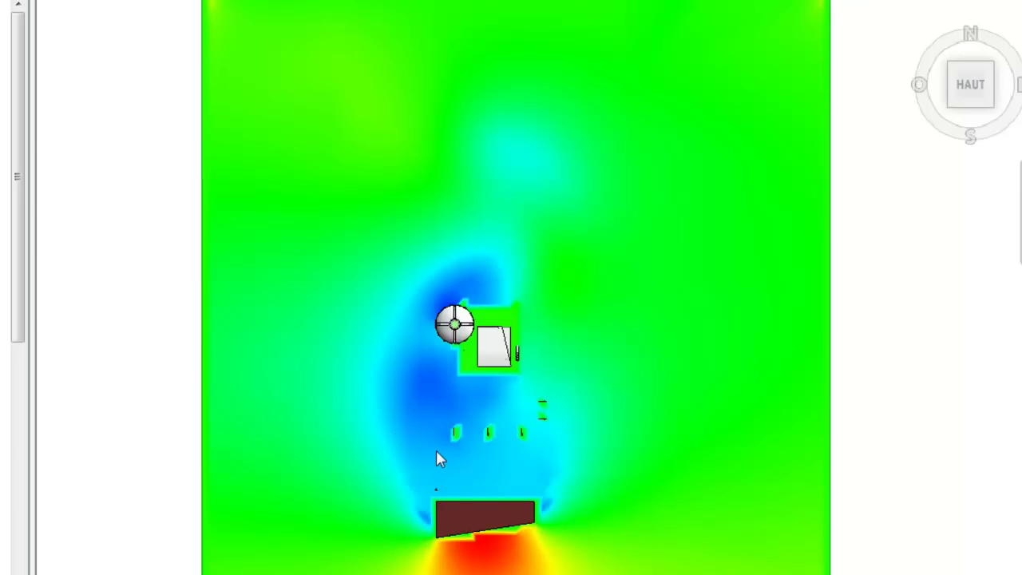
pyautogui.scroll(5, 437, 450)
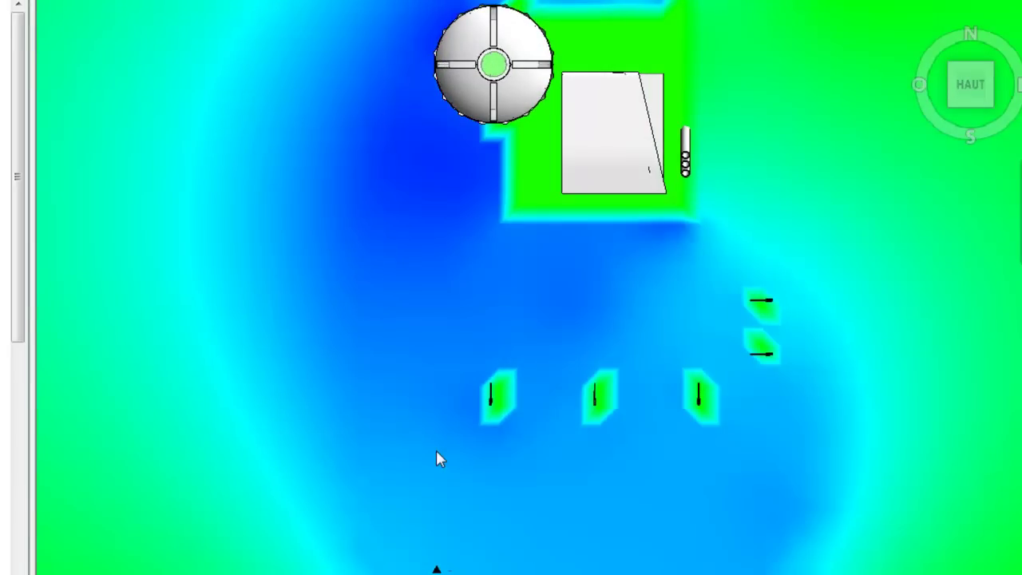
pyautogui.scroll(5, 484, 566)
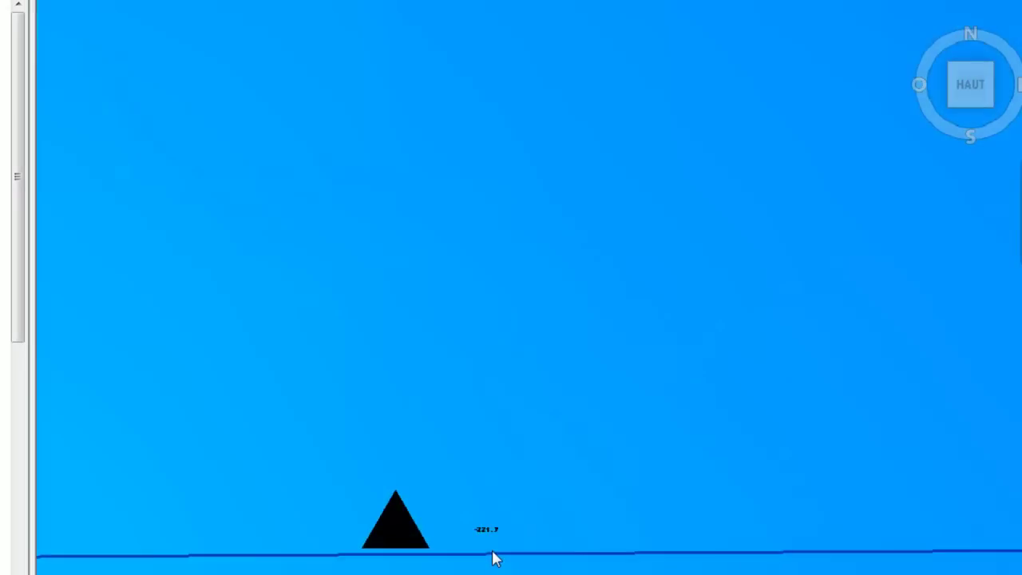
pyautogui.moveTo(503, 528); pyautogui.dragTo(620, 170, button='middle')
pyautogui.moveTo(500, 401); pyautogui.dragTo(693, 41, button='middle')
pyautogui.scroll(-2, 531, 419)
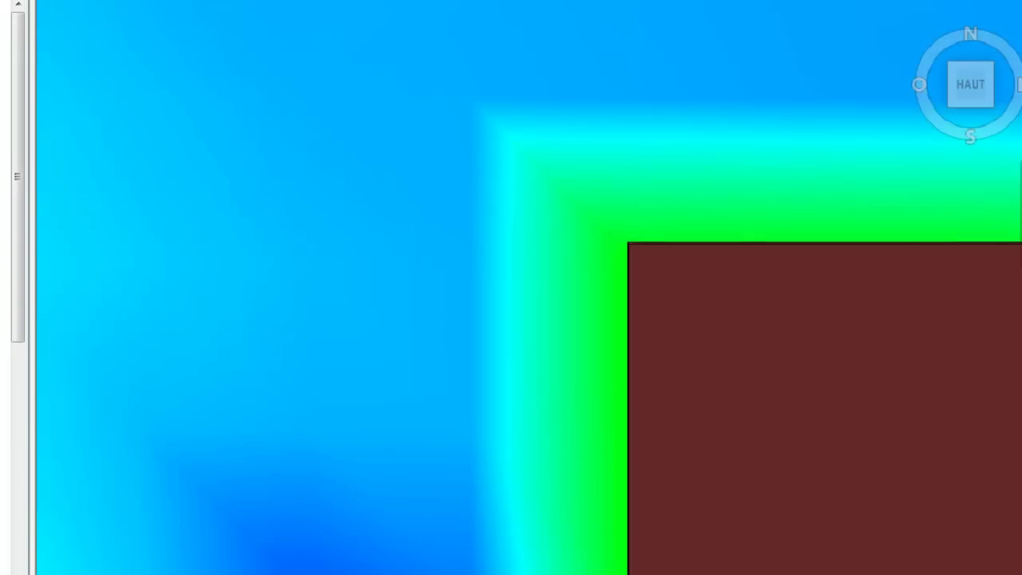
pyautogui.scroll(1, 479, 569)
pyautogui.moveTo(691, 101); pyautogui.dragTo(424, 525, button='middle')
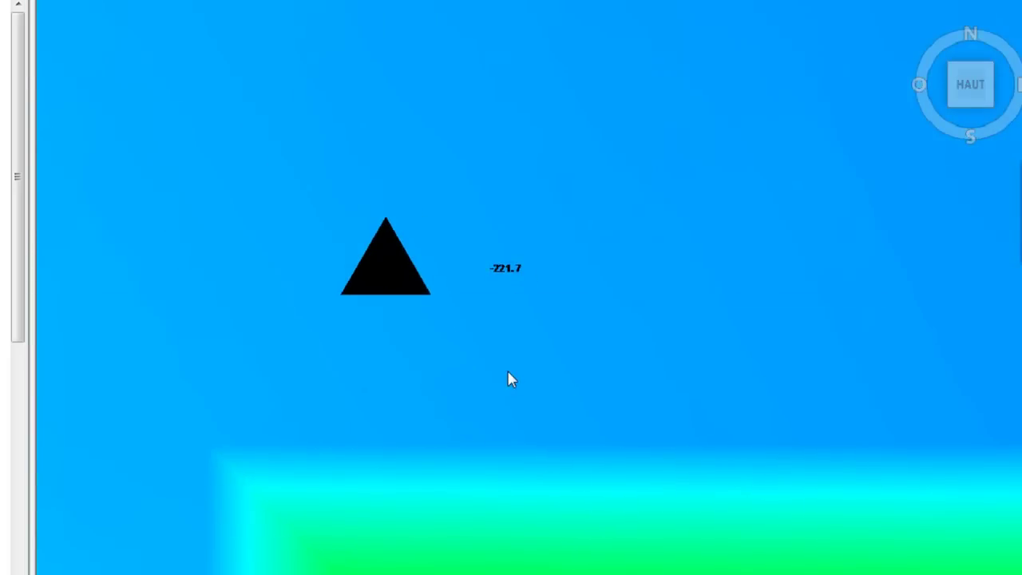
pyautogui.scroll(-5, 508, 367)
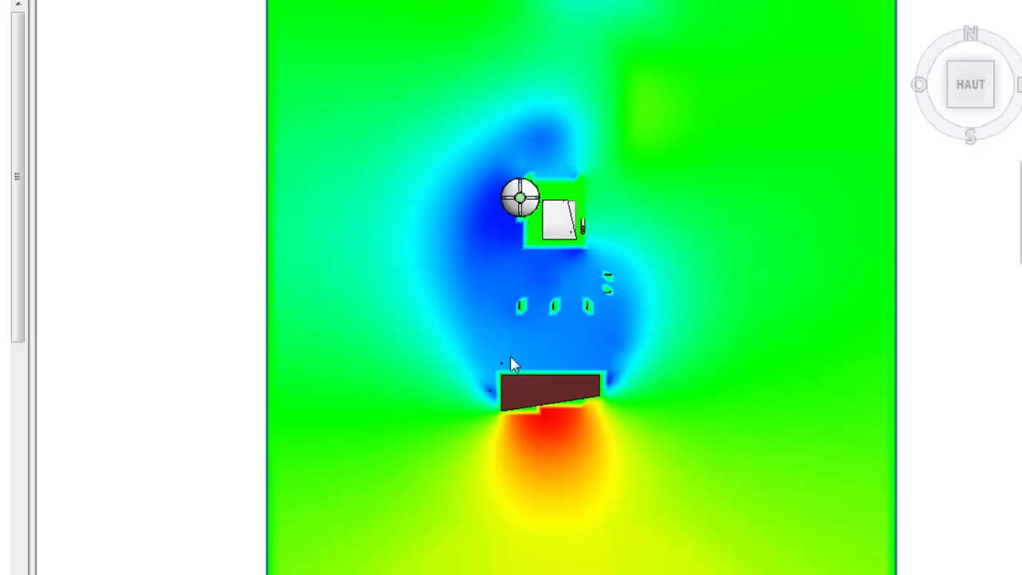
pyautogui.moveTo(556, 341); pyautogui.dragTo(475, 459, button='middle')
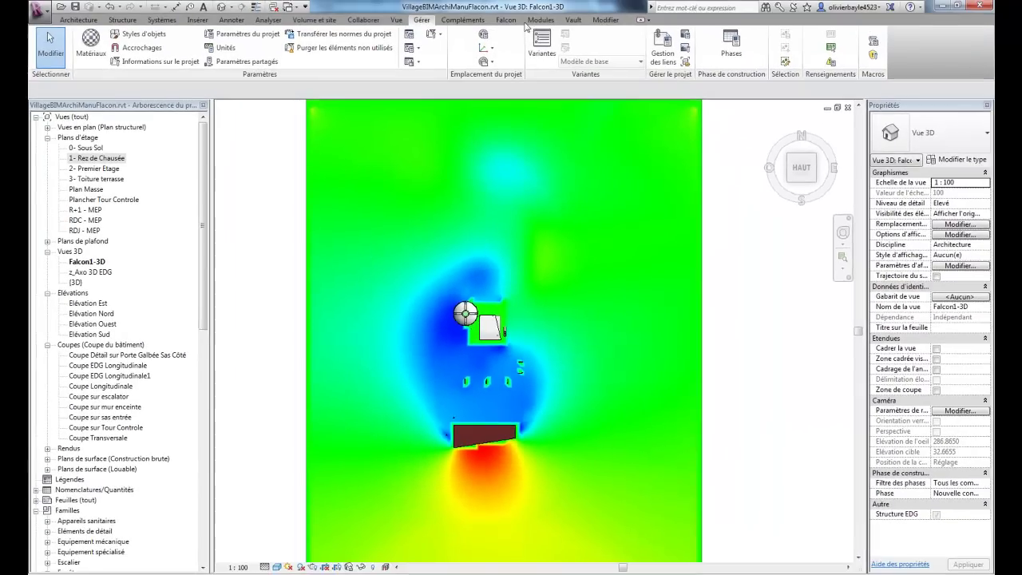
# - Switch the displayed results back to Velocity and show them on the vertical plane running lengthwise through the domain in an isometric view
pyautogui.click(505, 20)
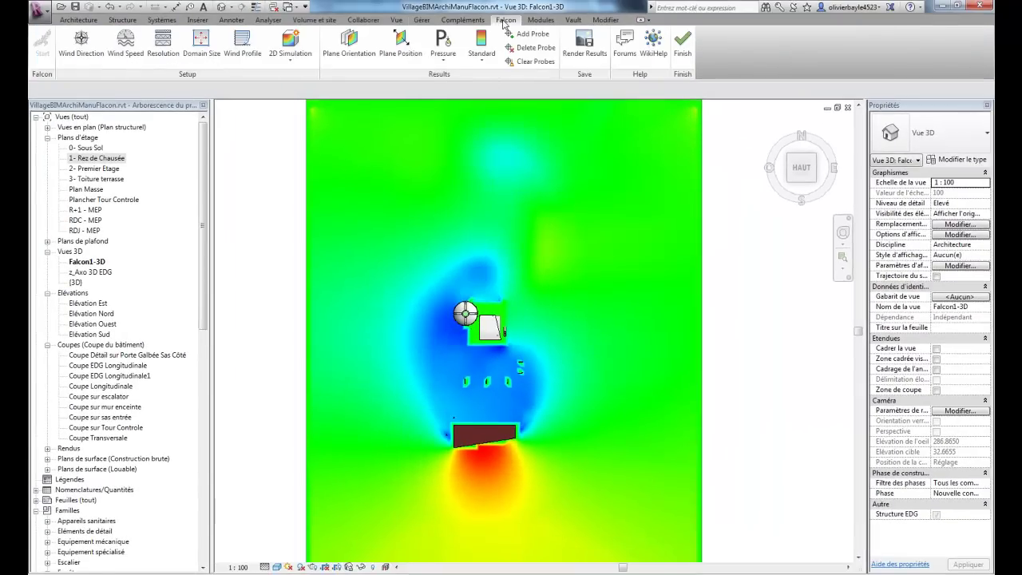
pyautogui.click(443, 56)
pyautogui.click(446, 79)
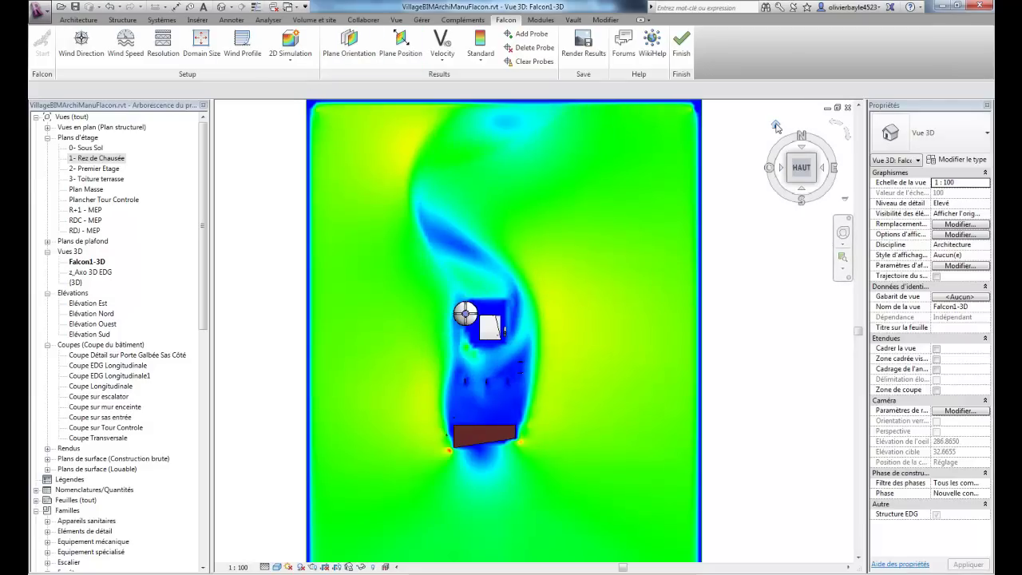
pyautogui.click(775, 125)
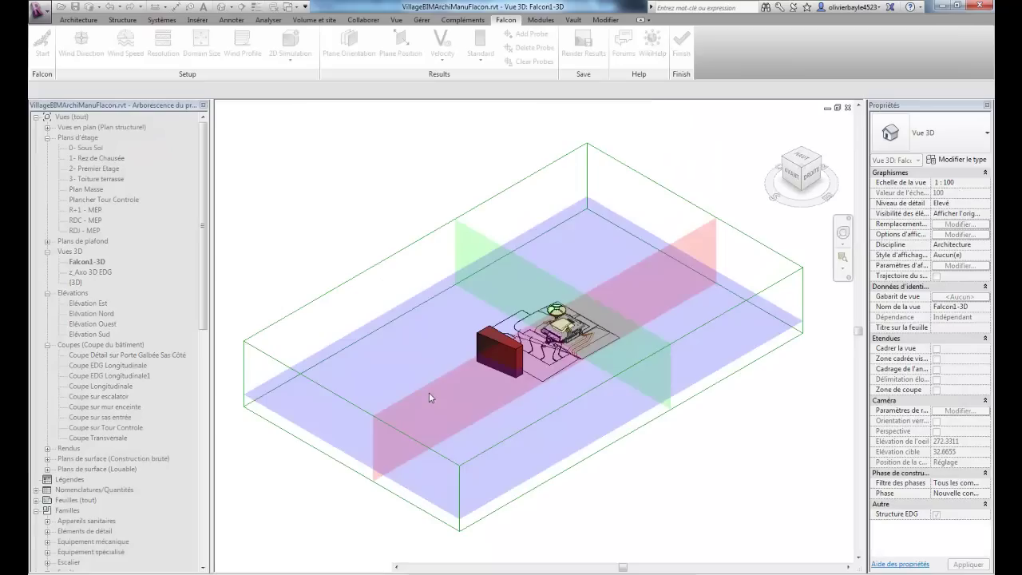
pyautogui.click(430, 393)
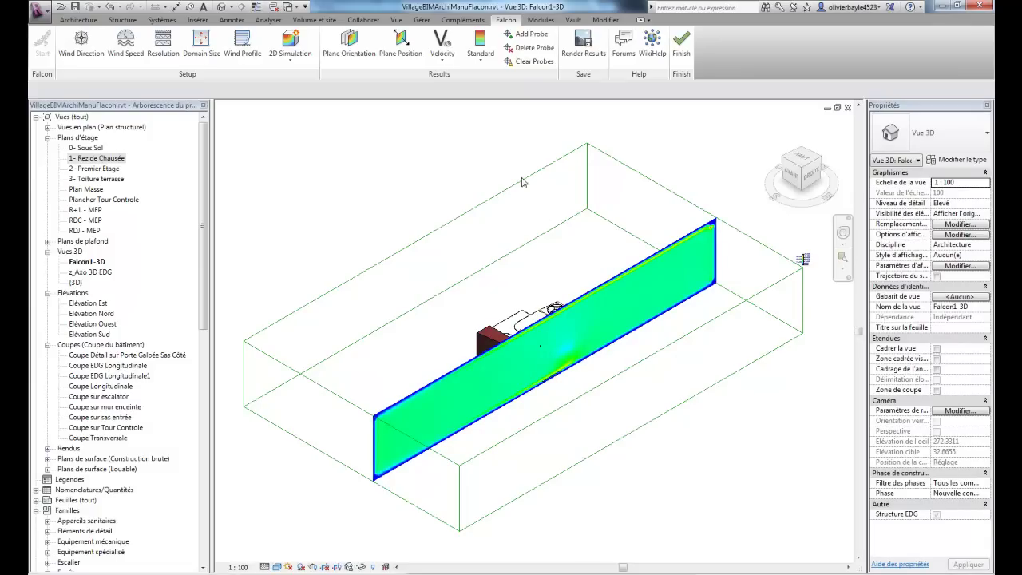
# - Move the vertical result plane to position 99.78 so it cuts through the red mass
pyautogui.click(407, 53)
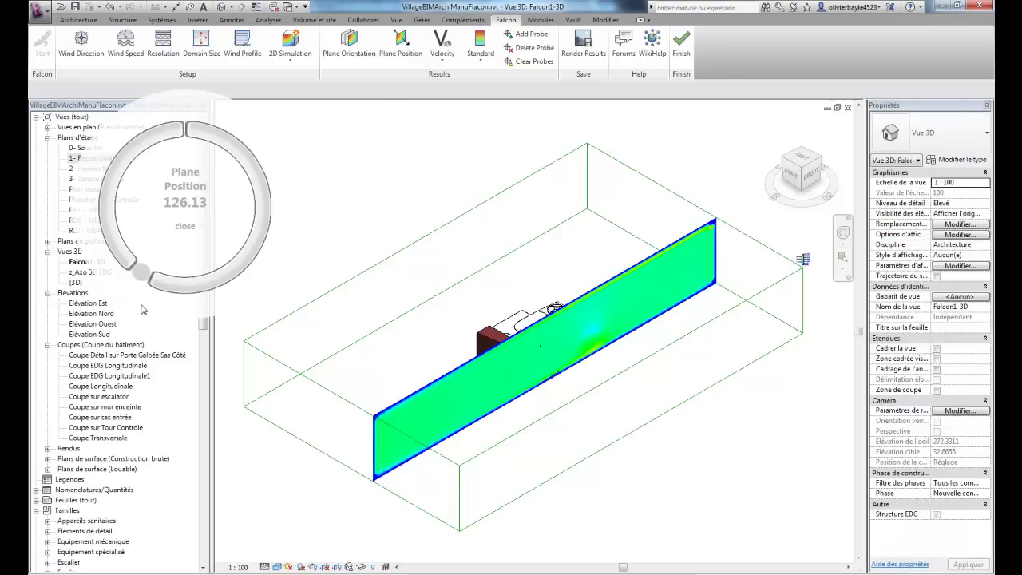
pyautogui.moveTo(137, 281); pyautogui.dragTo(174, 287)
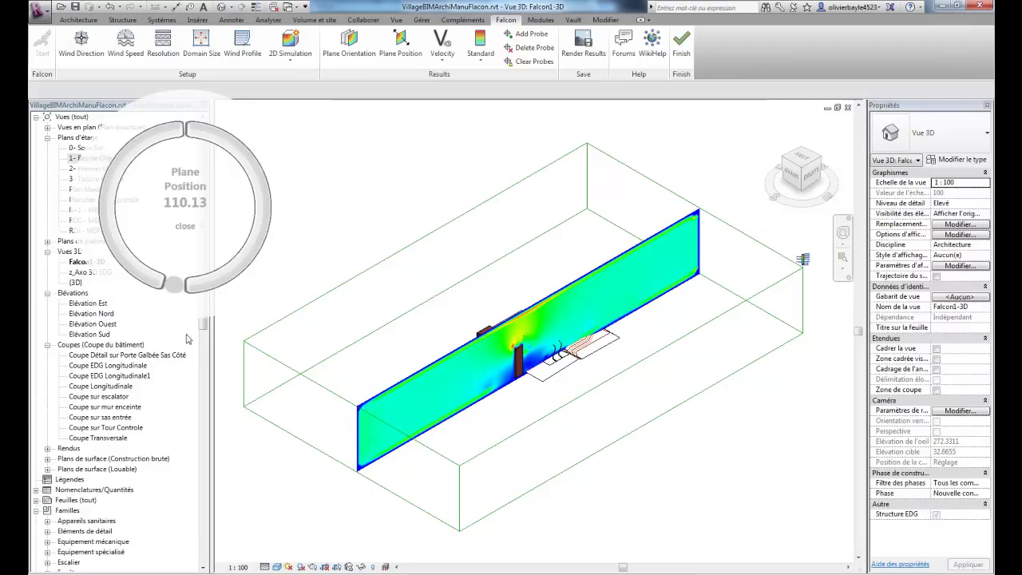
pyautogui.moveTo(171, 291); pyautogui.dragTo(192, 291)
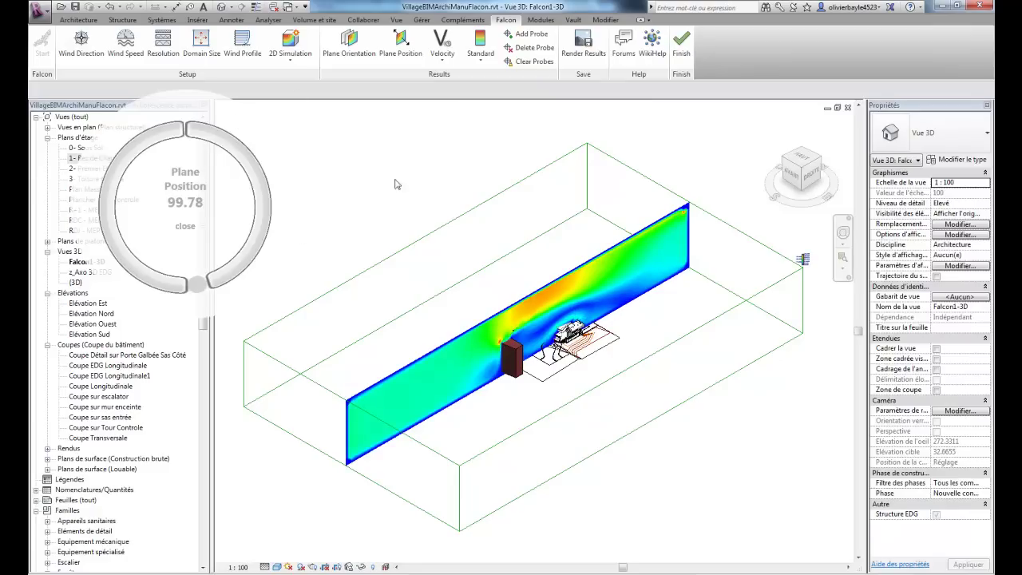
pyautogui.click(185, 227)
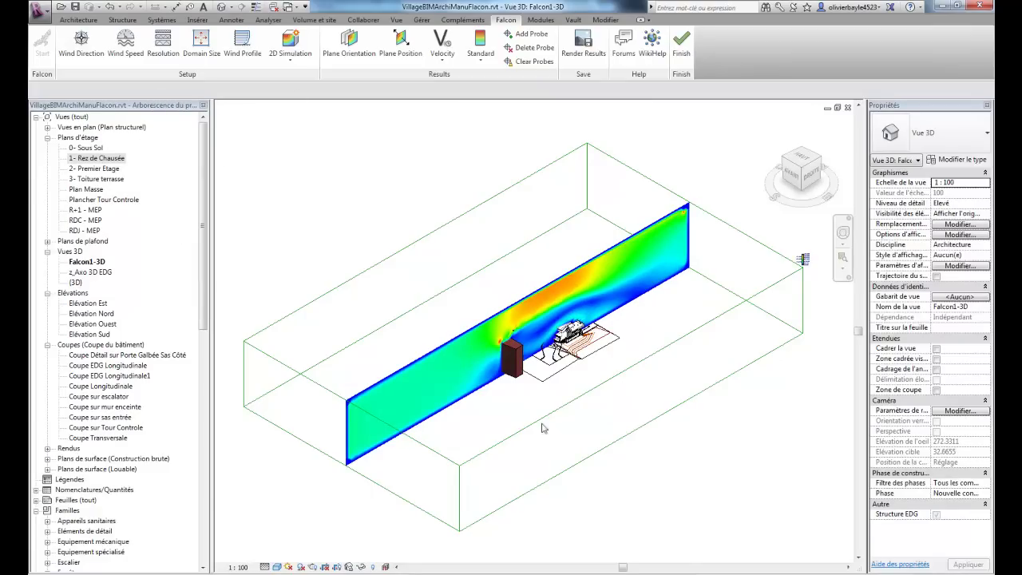
# - Save a rendering of the velocity results from a close side view of the red mass and building, and open the Falcon1 rendering
pyautogui.keyDown('shift'); pyautogui.moveTo(666, 441); pyautogui.dragTo(526, 413, button='middle'); pyautogui.keyUp('shift')
pyautogui.keyDown('shift'); pyautogui.moveTo(473, 360); pyautogui.dragTo(538, 363, button='middle'); pyautogui.keyUp('shift')
pyautogui.scroll(5, 537, 361)
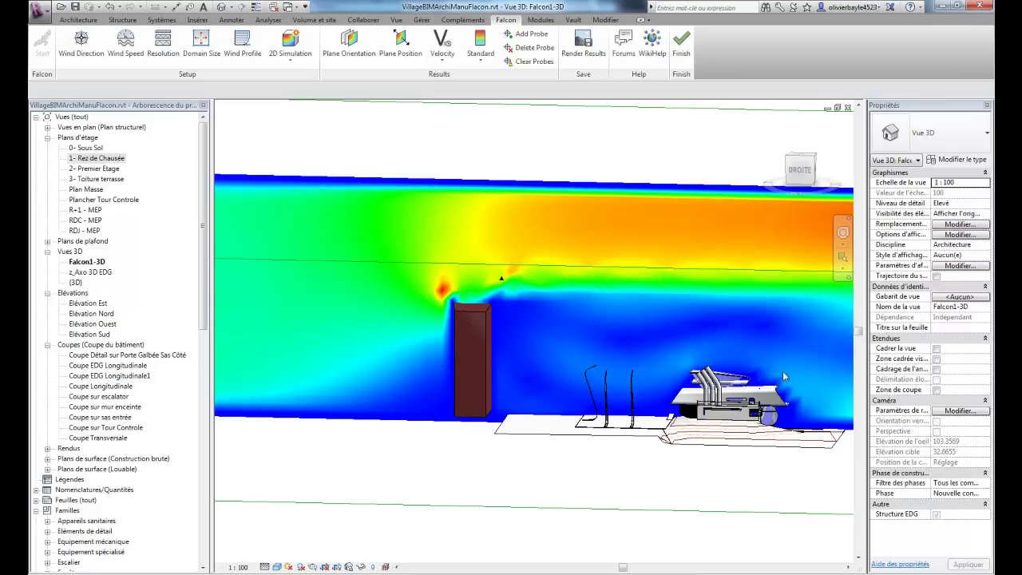
pyautogui.click(591, 52)
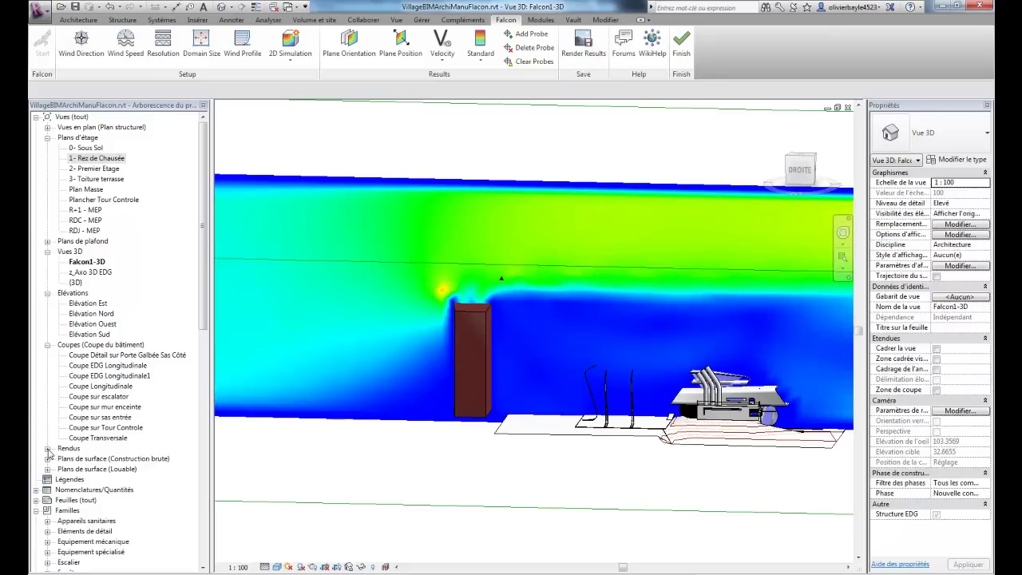
pyautogui.click(48, 449)
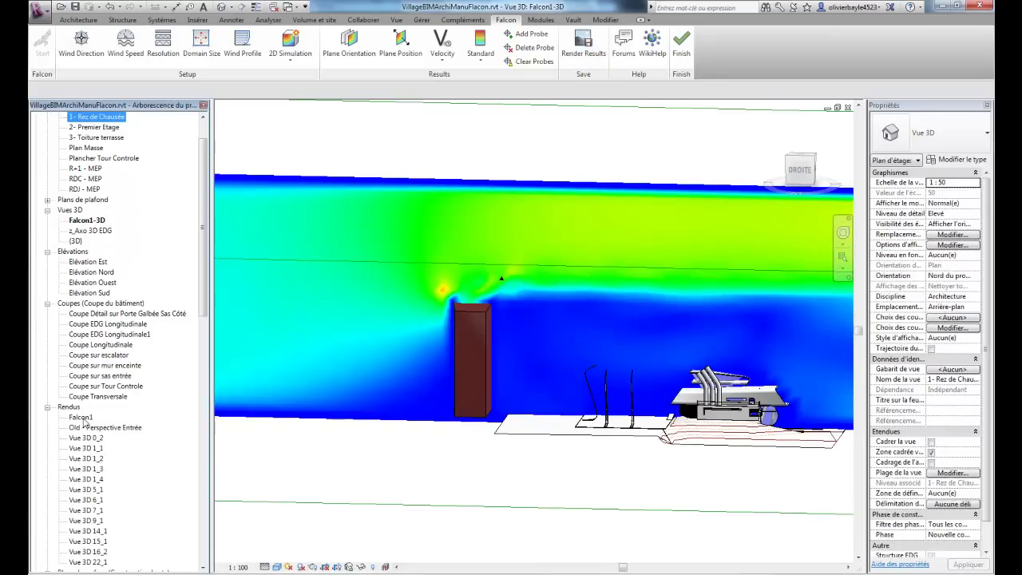
pyautogui.doubleClick(82, 418)
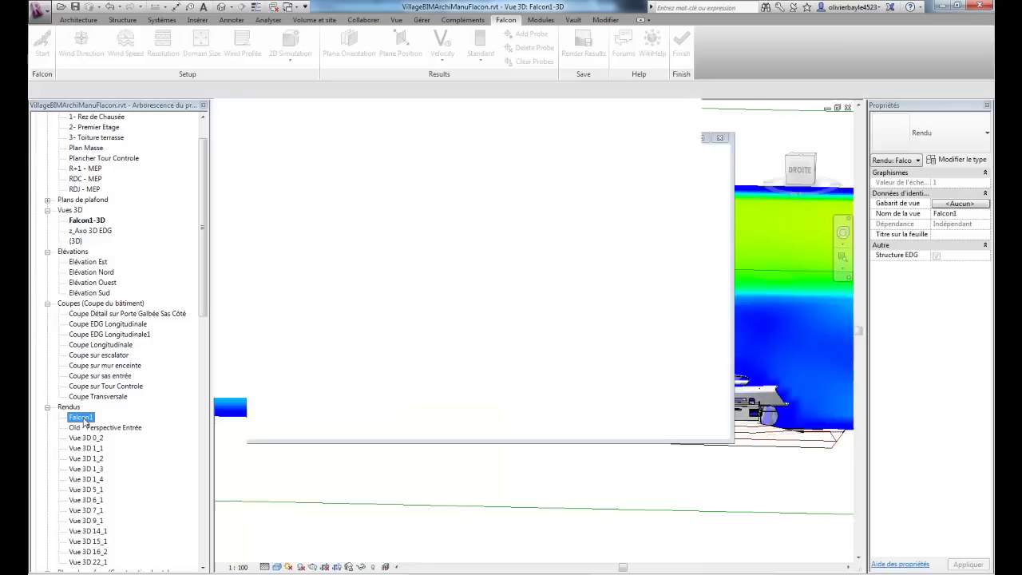